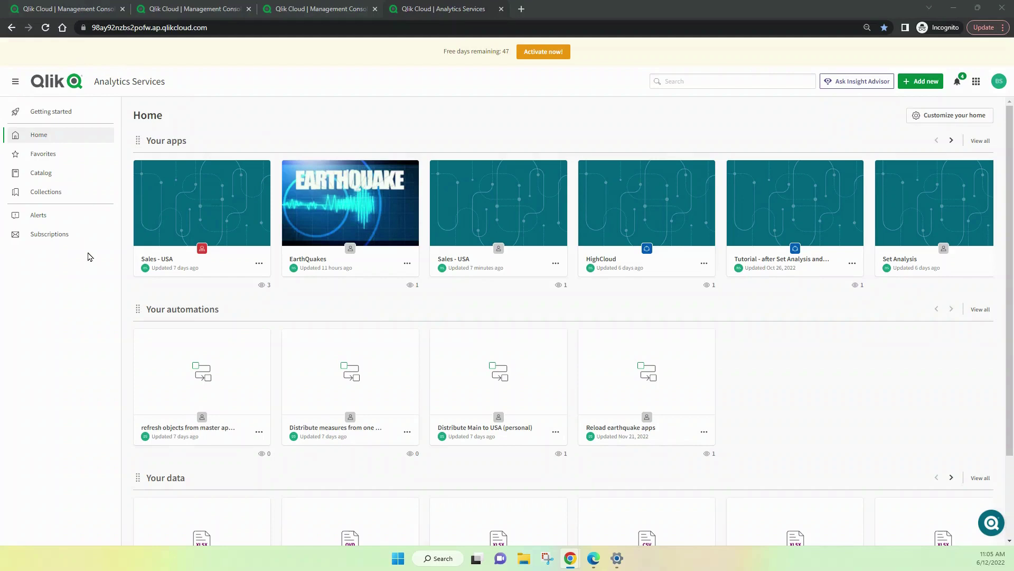
mouse_move(218, 254)
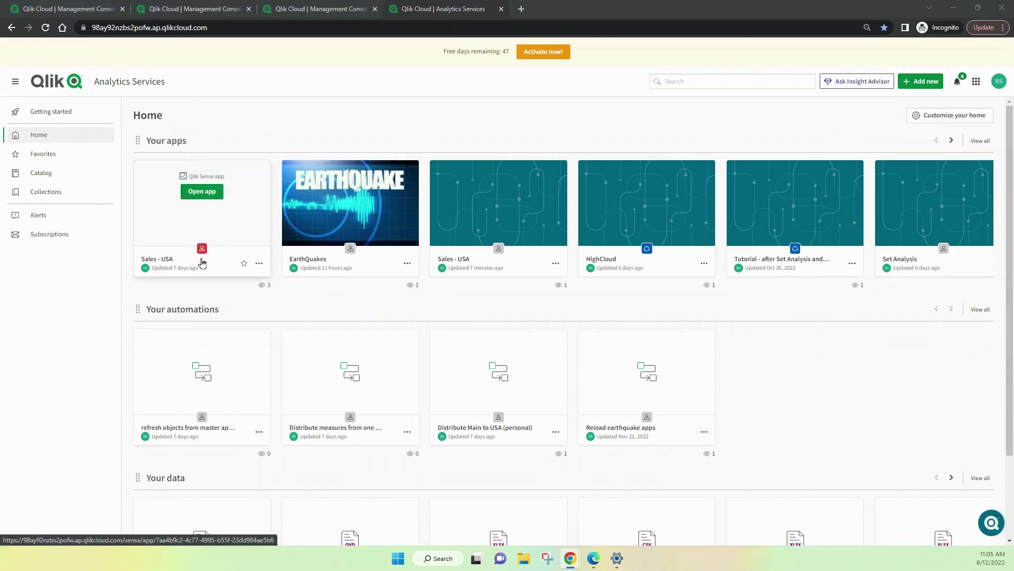
mouse_move(640, 260)
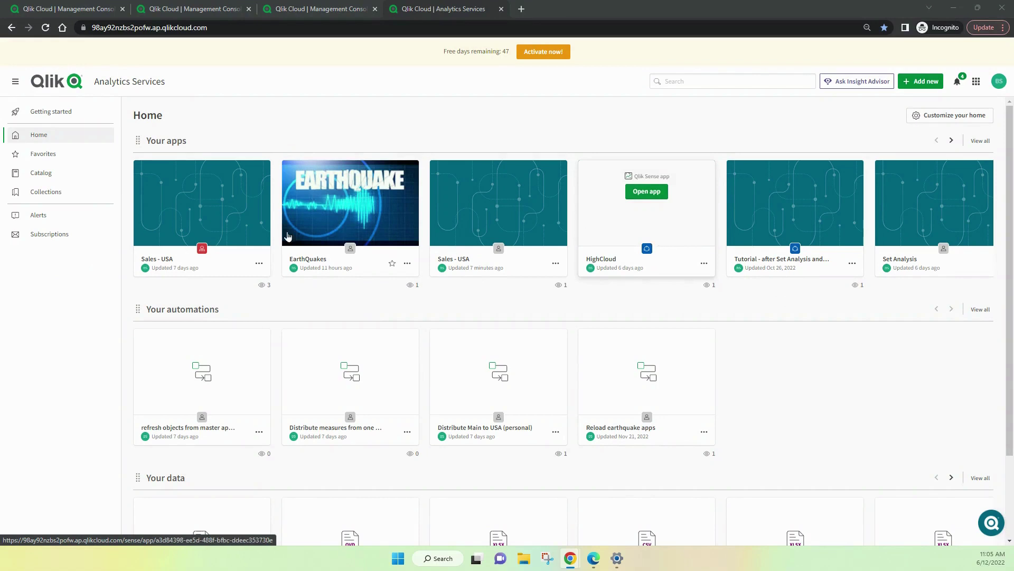
mouse_move(180, 234)
click(41, 172)
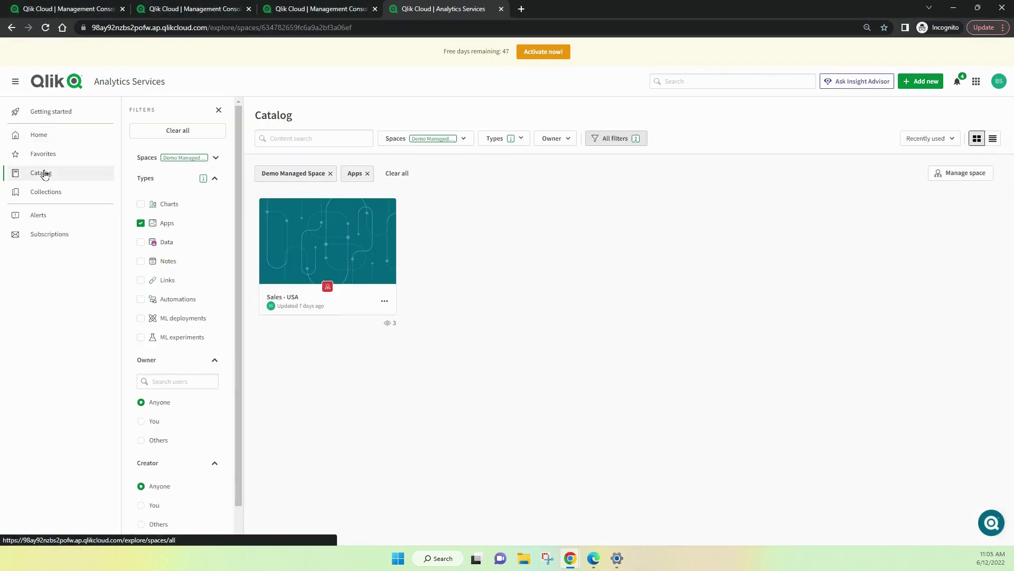
click(463, 141)
click(463, 142)
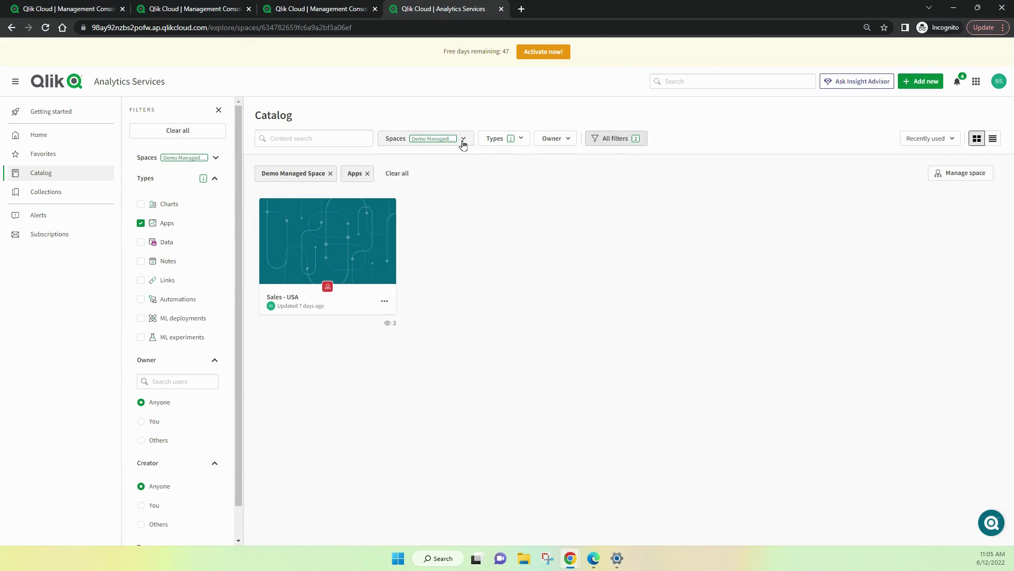
click(520, 140)
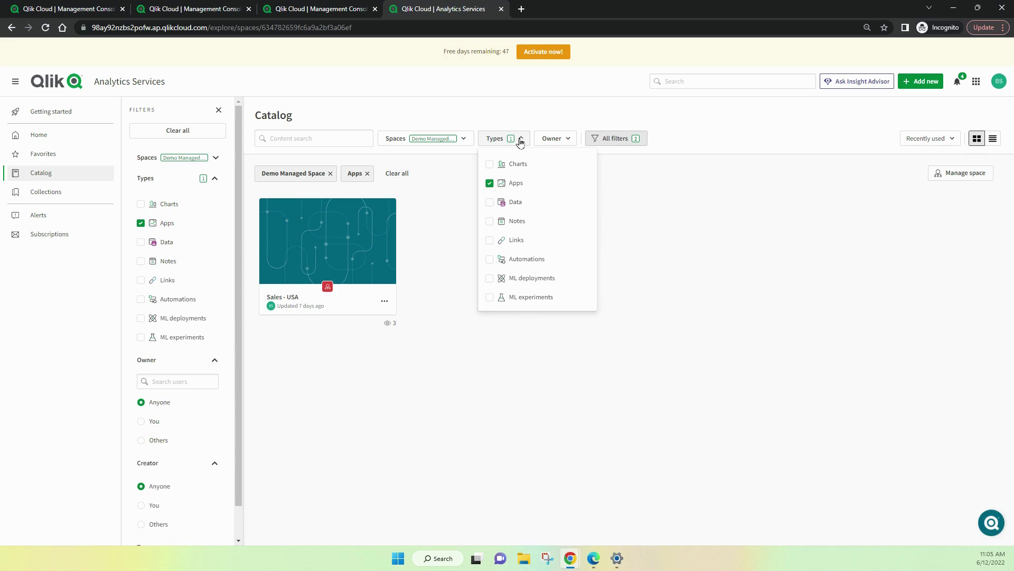
click(520, 140)
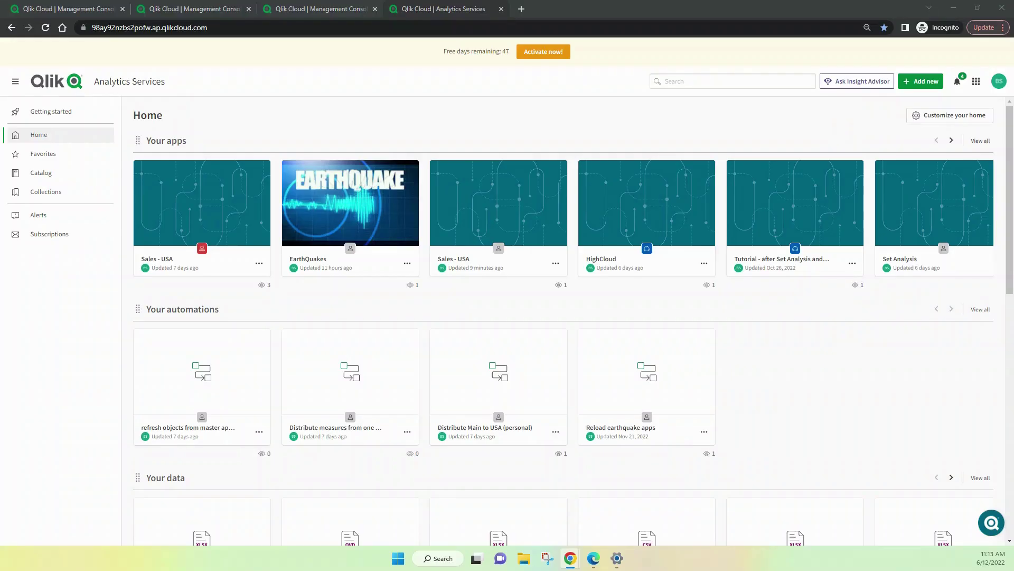
Step: Search all content for 'Sales - USA' and filter the results to Apps only
click(683, 81)
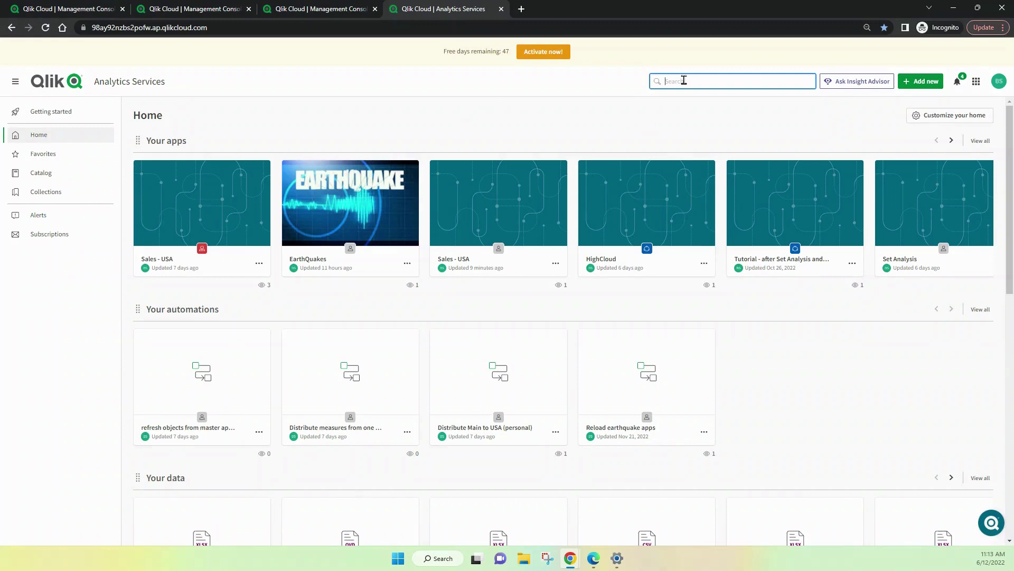
text(Sales - USA)
key(Return)
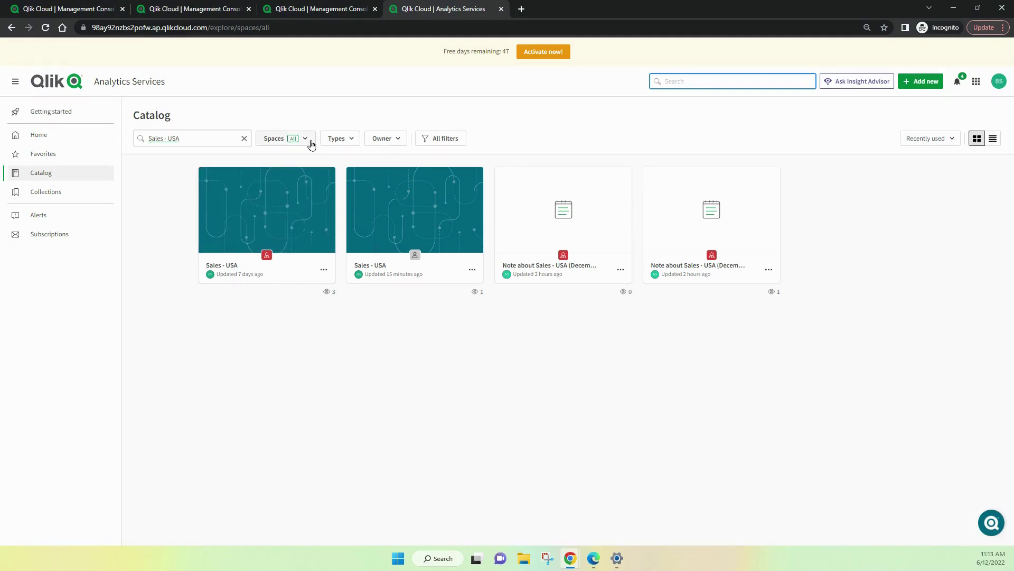
click(350, 138)
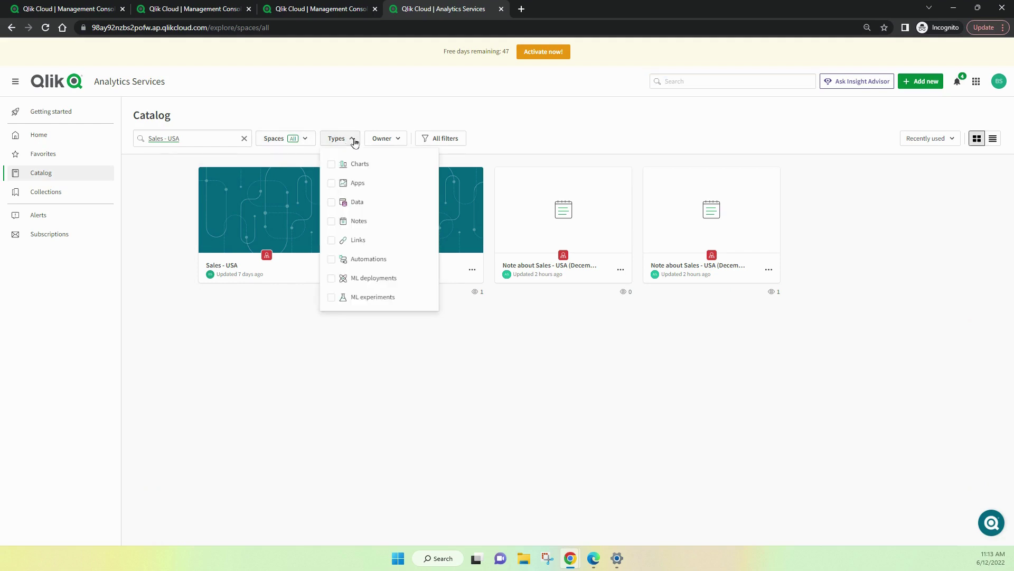
click(348, 183)
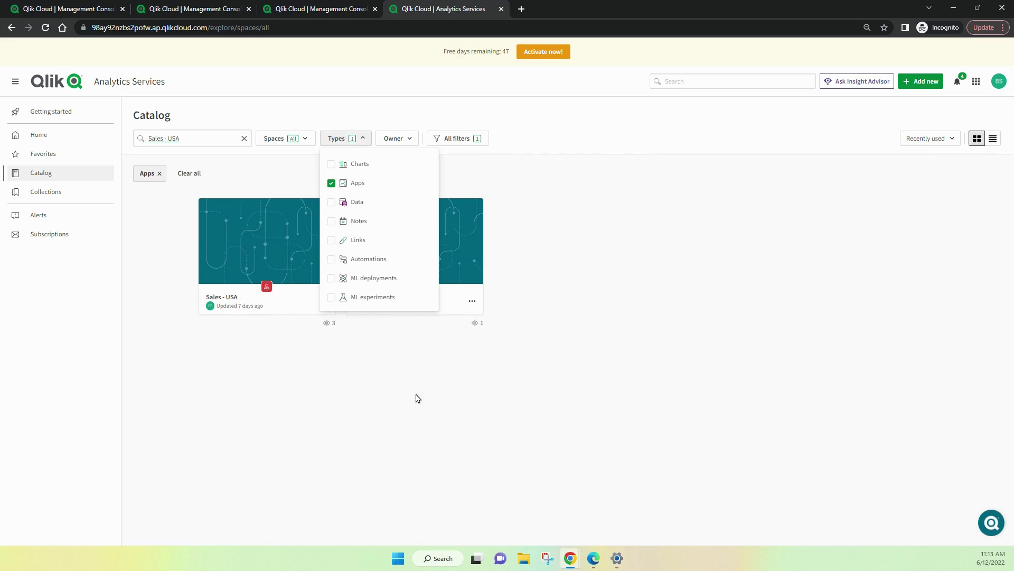
click(497, 392)
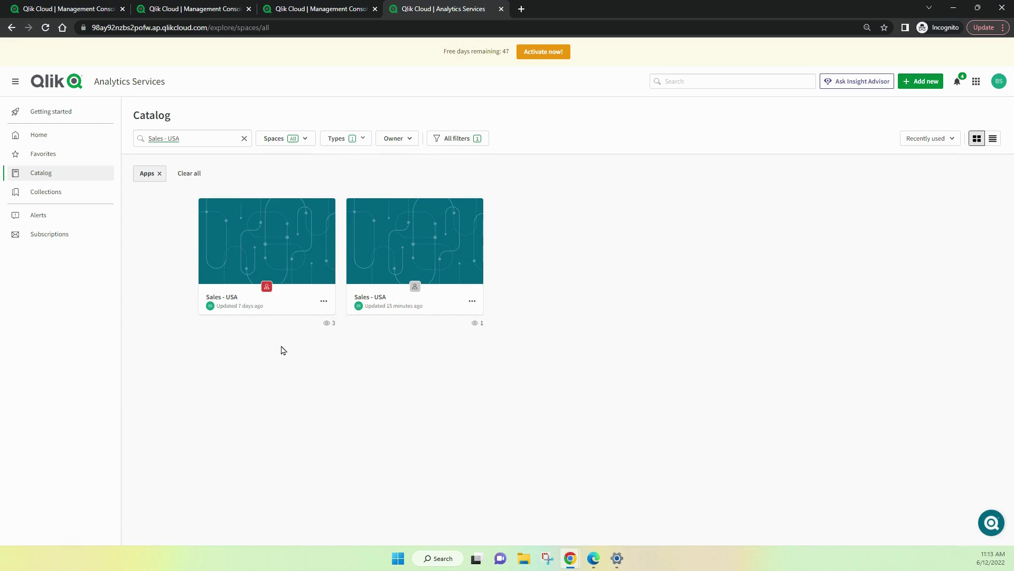
click(473, 302)
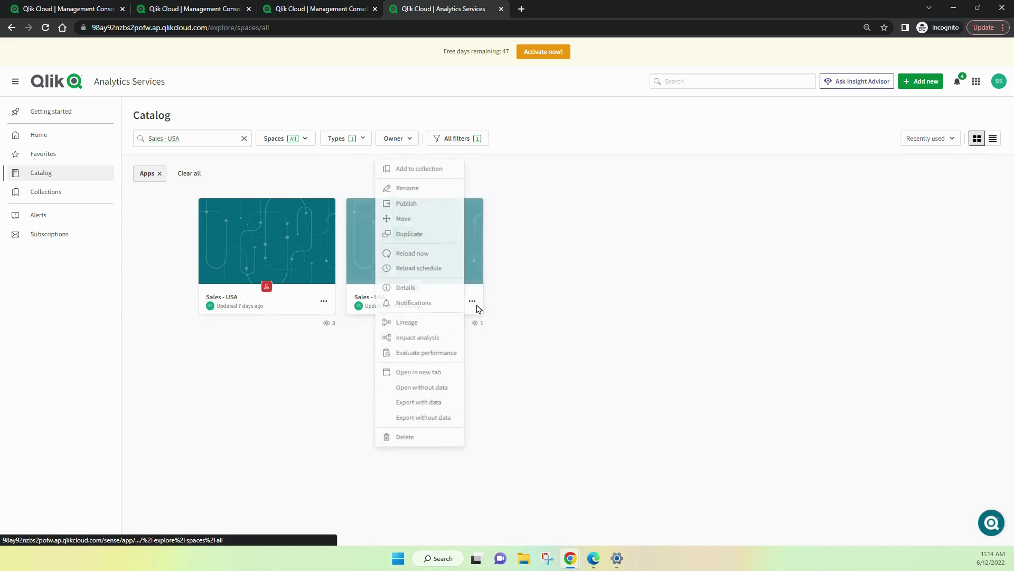
Step: Republish the personal Sales - USA app over its Demo Managed Space copy, then reload the page
click(420, 204)
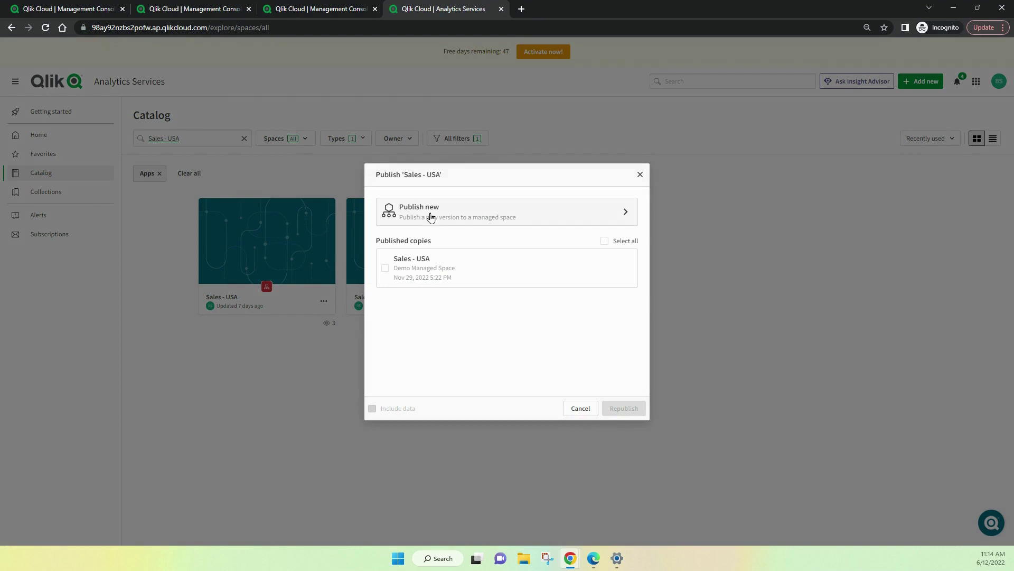
click(386, 268)
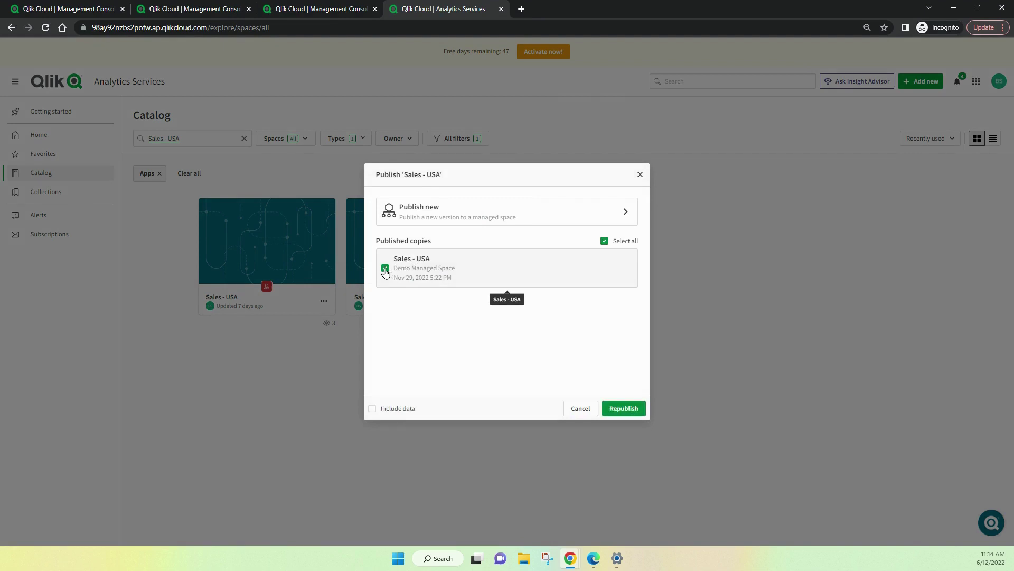
click(626, 409)
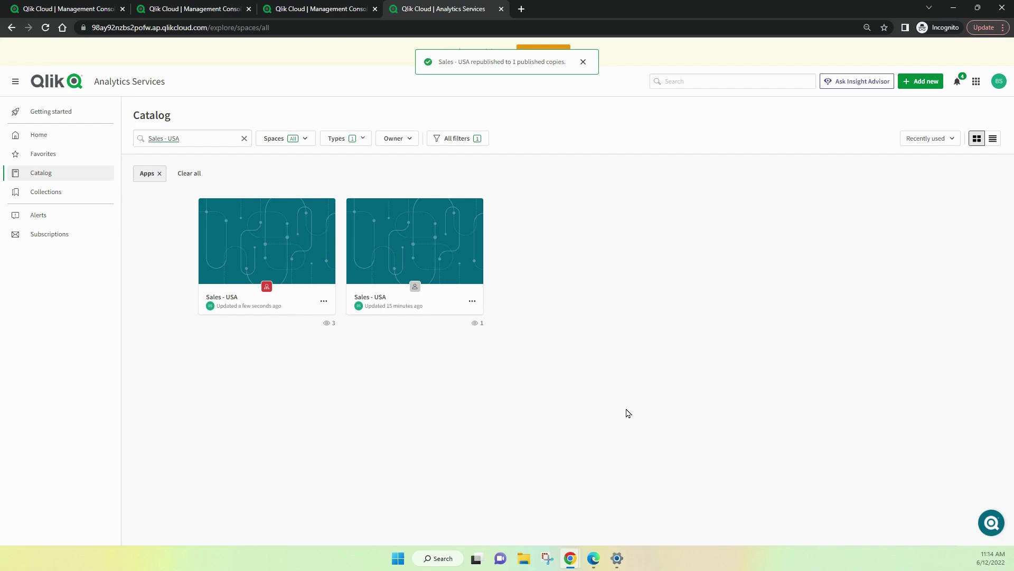
click(46, 28)
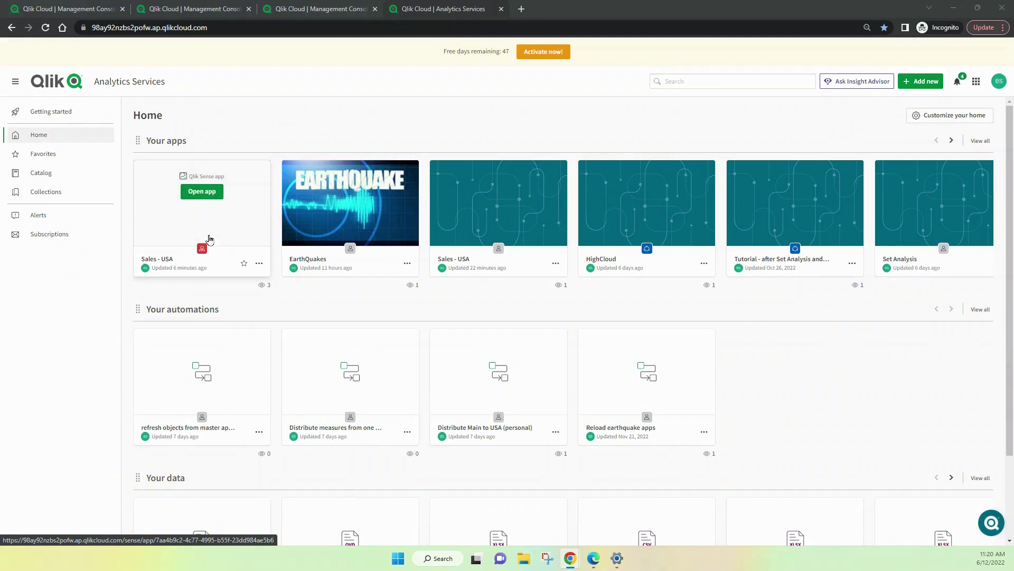
Step: Filter the Catalog to Demo Managed Space, then review the Owner and full filter options
click(41, 173)
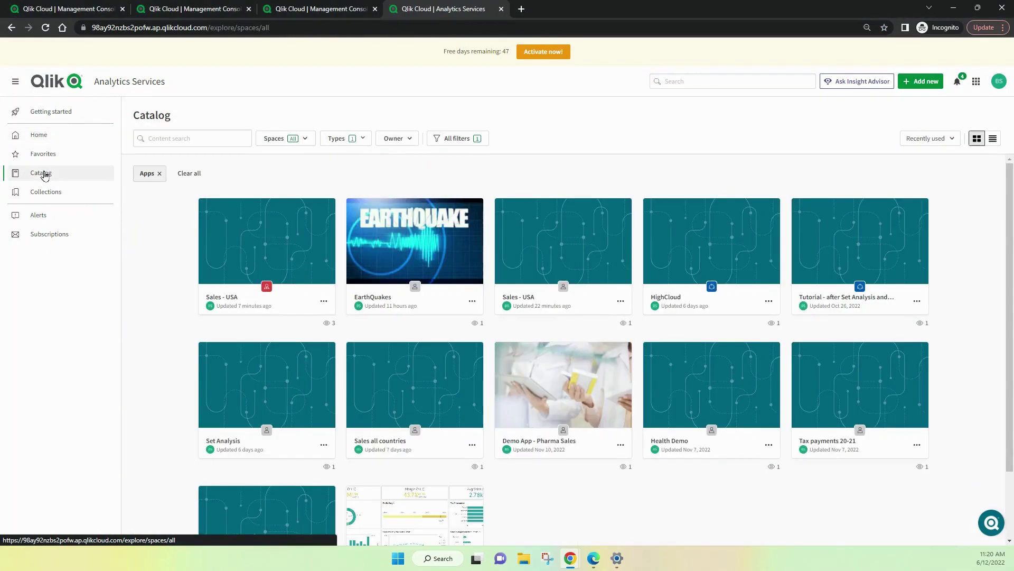
click(305, 139)
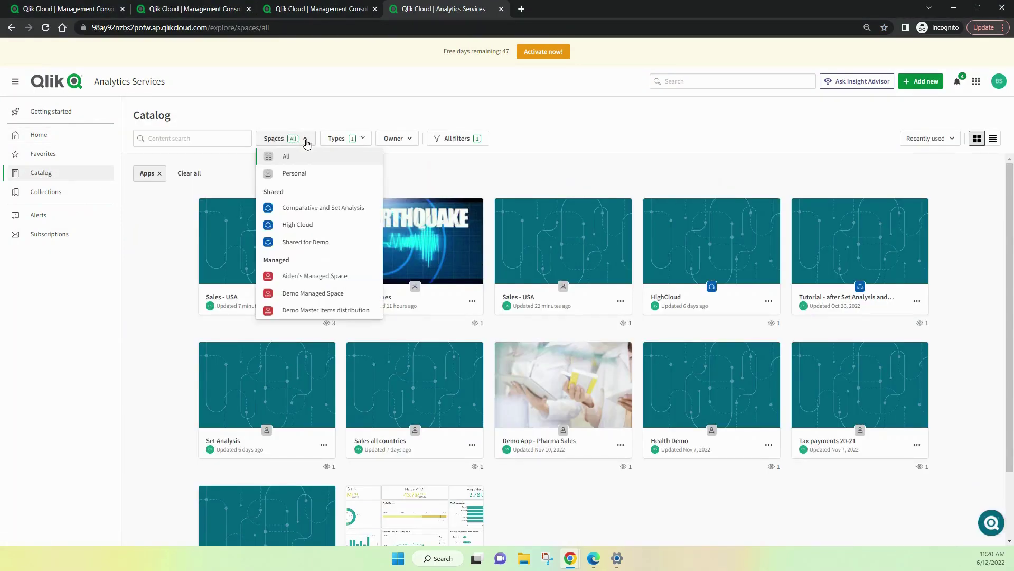
click(325, 295)
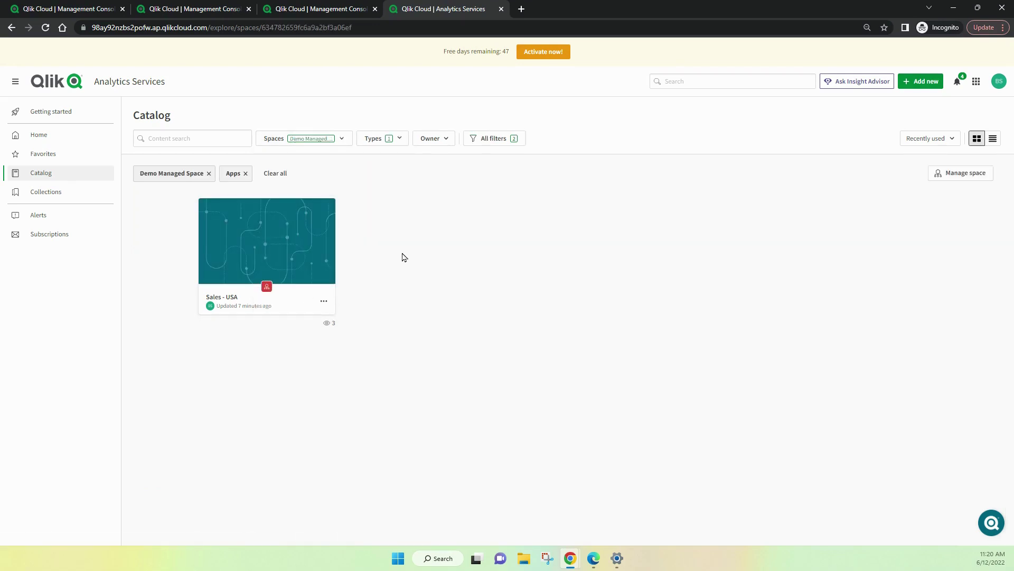
click(447, 142)
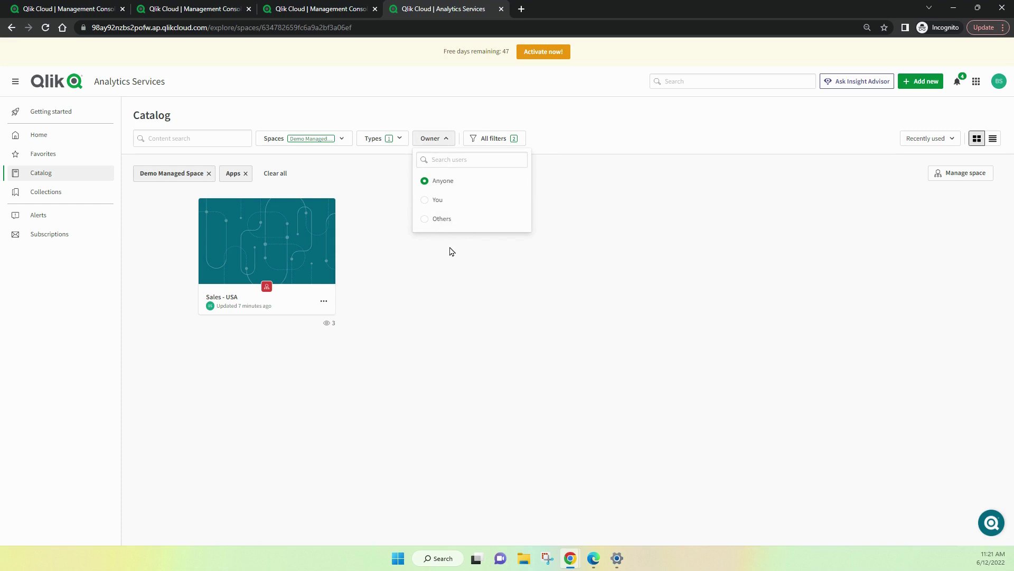
click(491, 138)
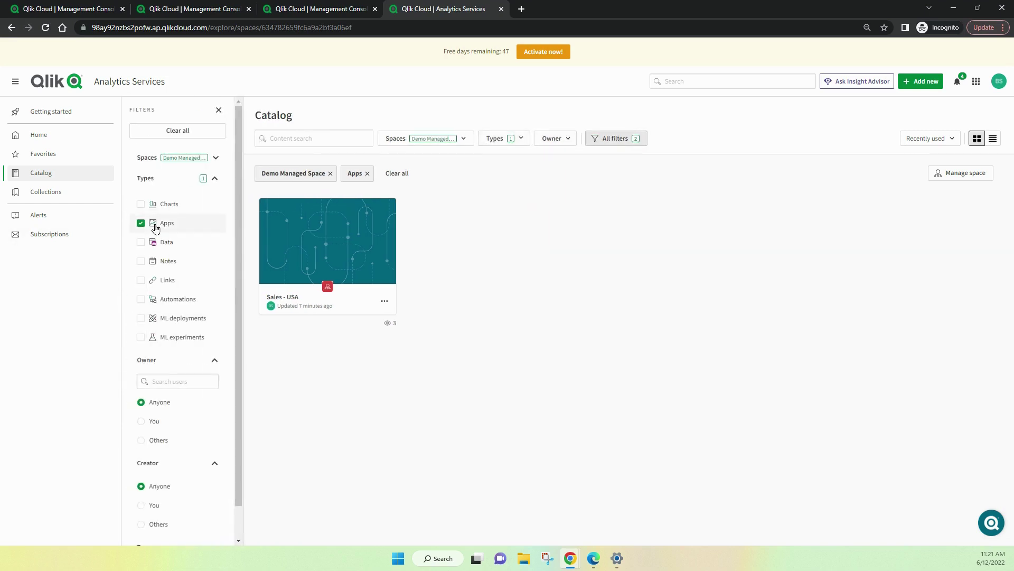
scroll(158, 227, down, 1)
scroll(158, 235, up, 1)
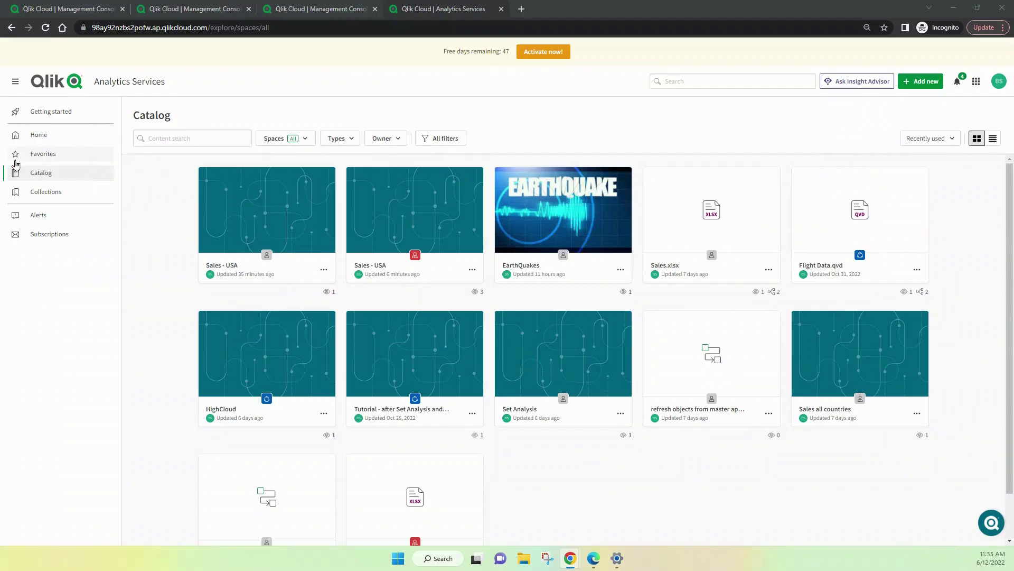
Step: Filter the Catalog to Demo Managed Space and open that space's Members list
click(308, 143)
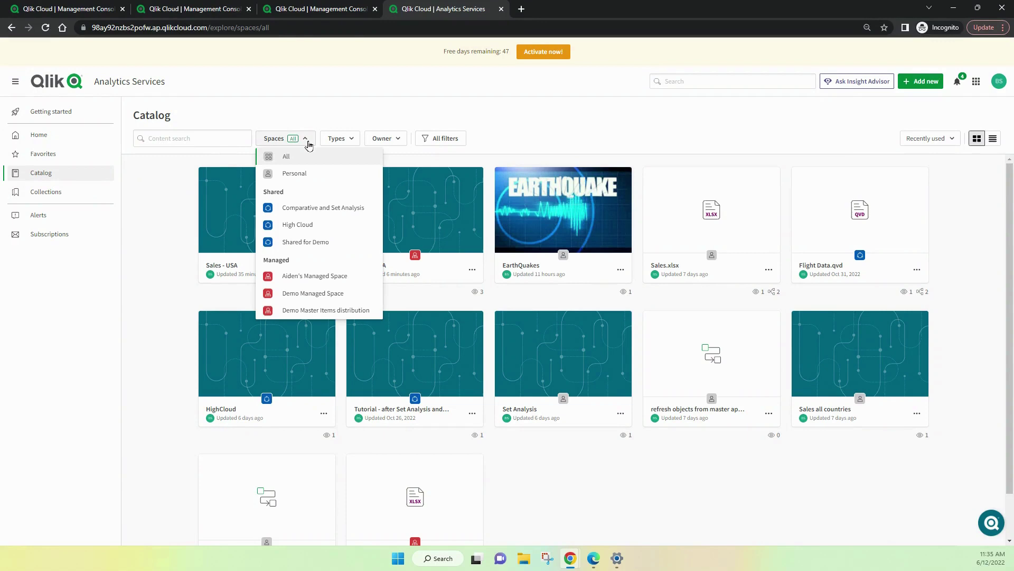
click(319, 296)
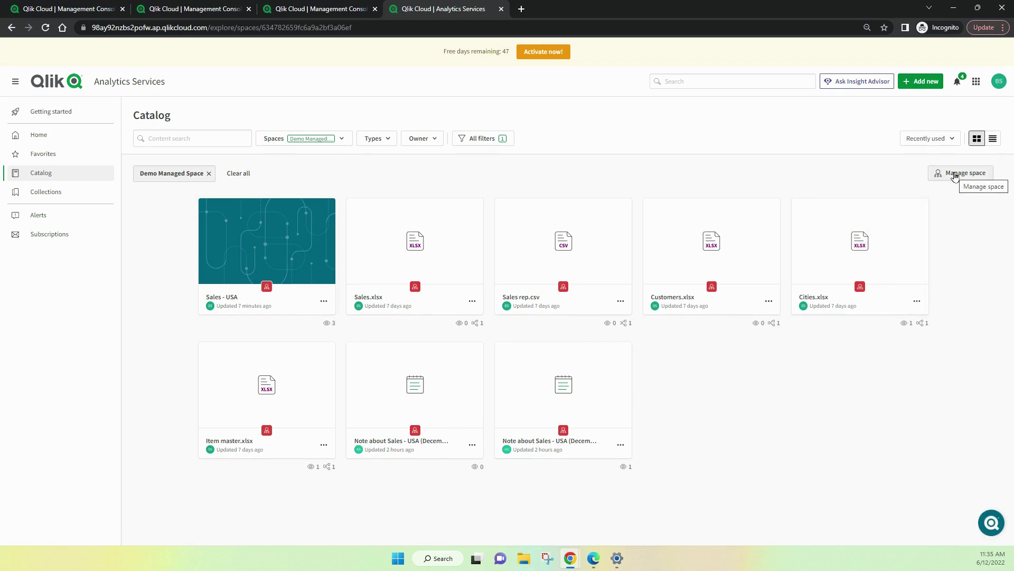
click(955, 176)
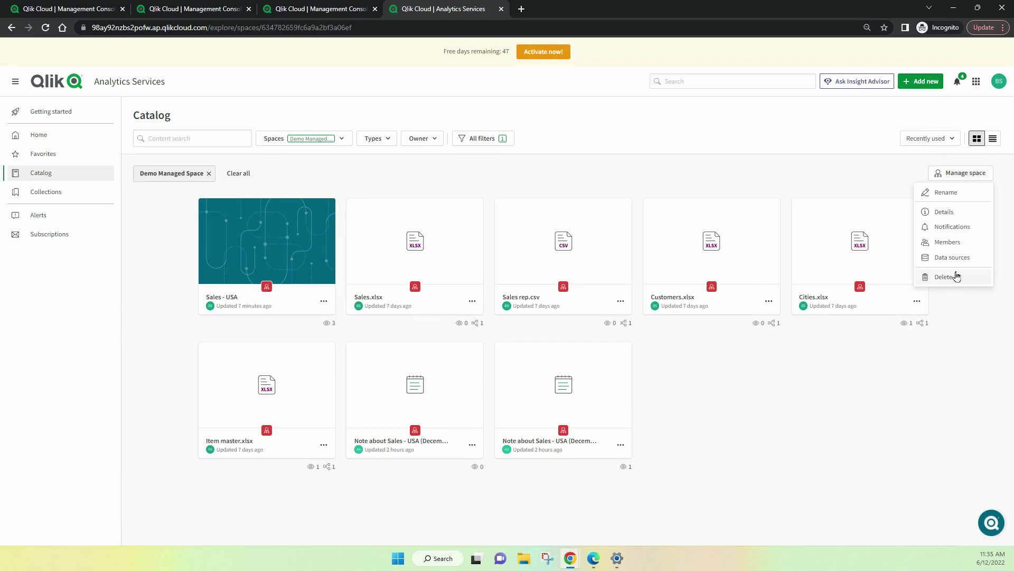
click(947, 242)
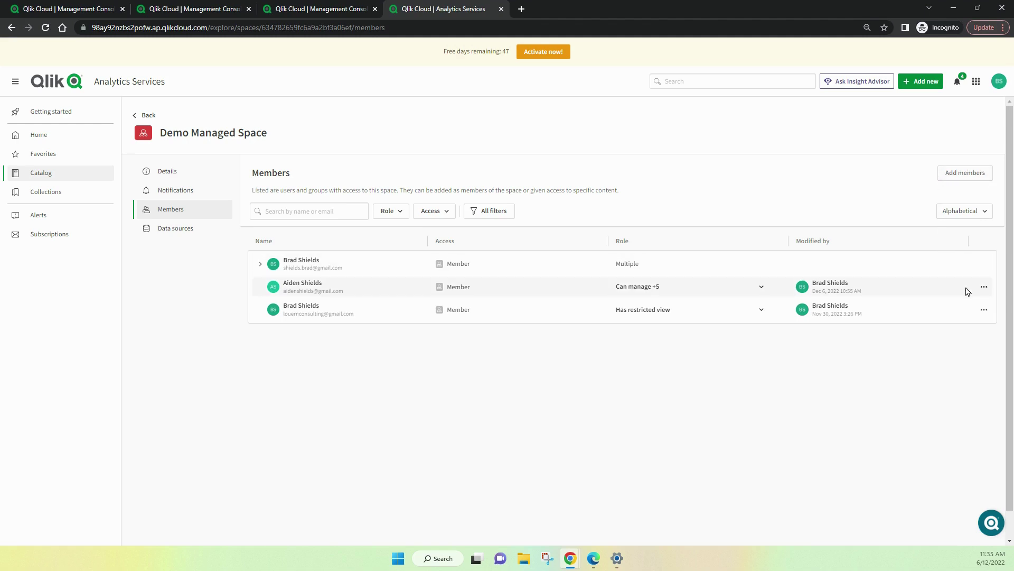
Step: Give the last member Can view, Can contribute, Can consume data, Can manage and Can publish roles
click(986, 313)
click(764, 410)
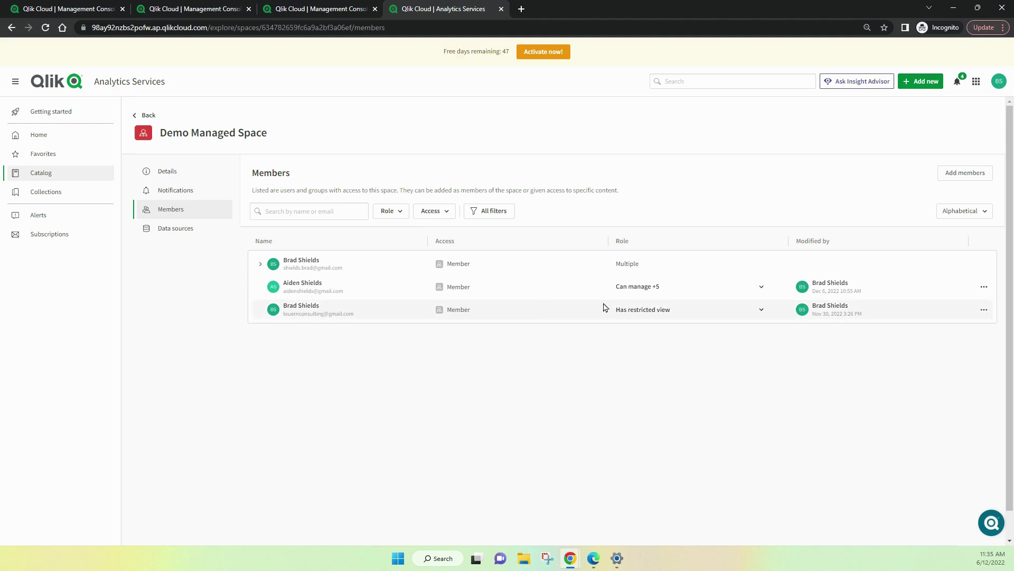
click(631, 312)
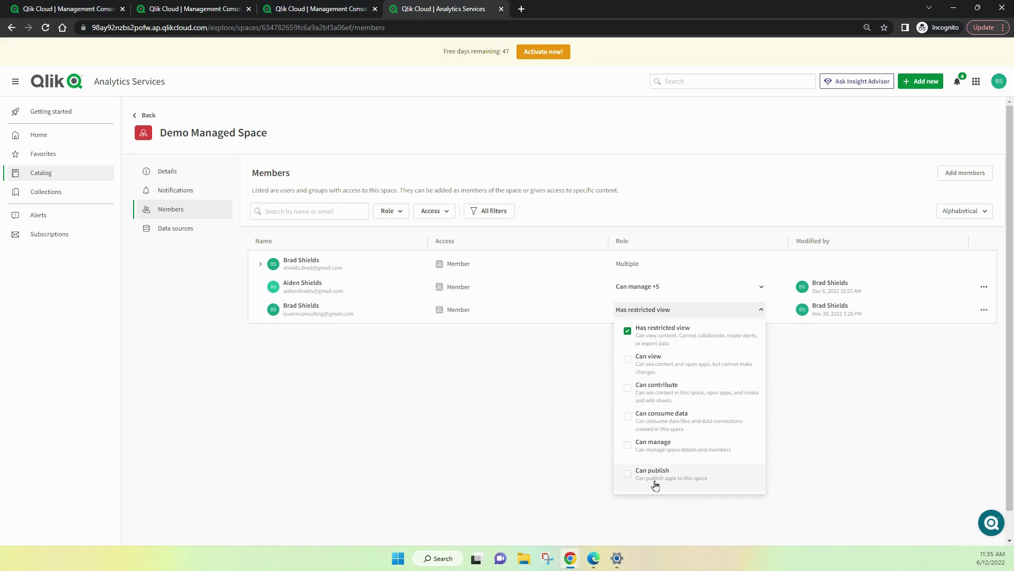
click(627, 362)
click(628, 390)
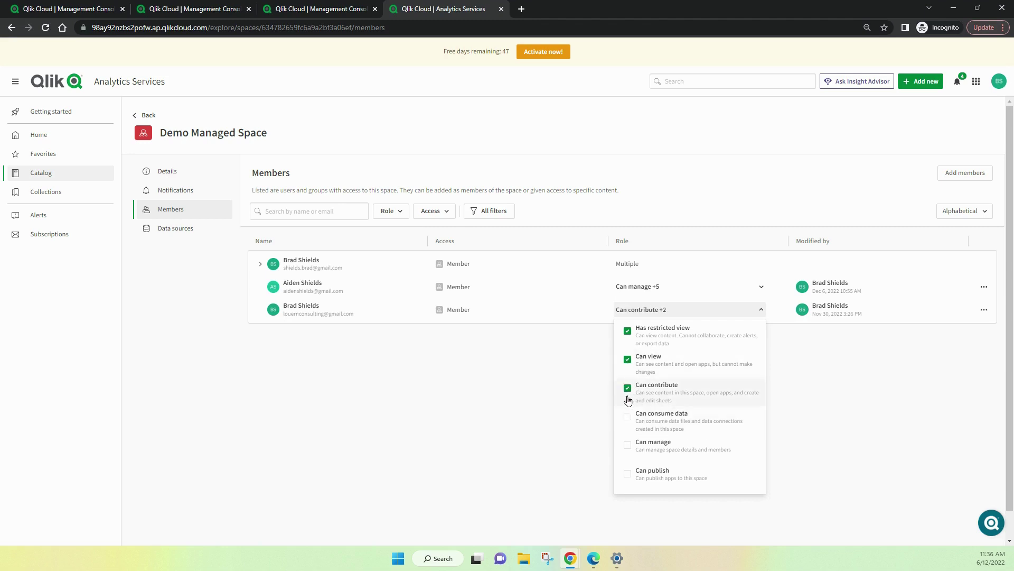
click(628, 417)
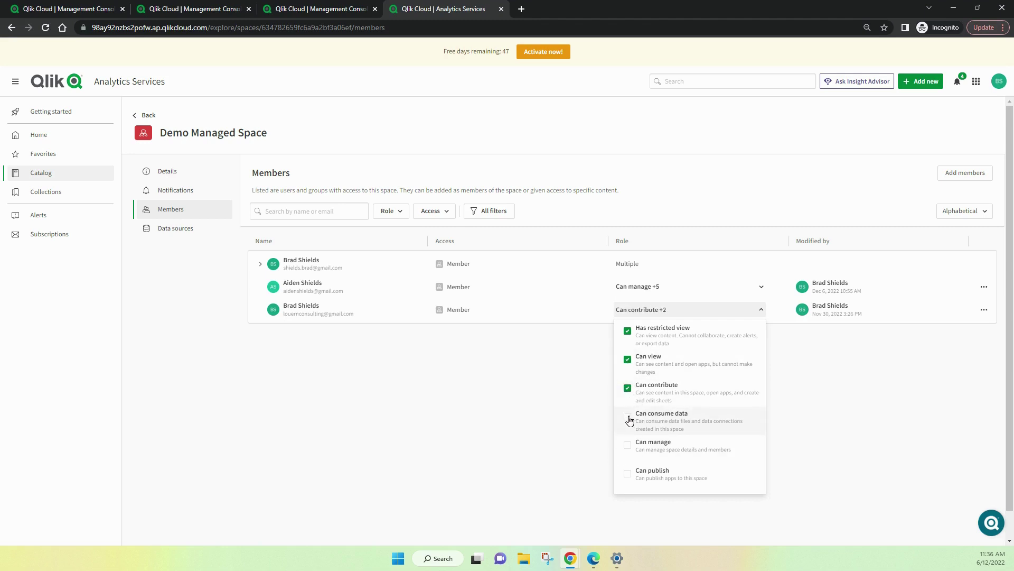
click(629, 446)
click(628, 473)
click(840, 452)
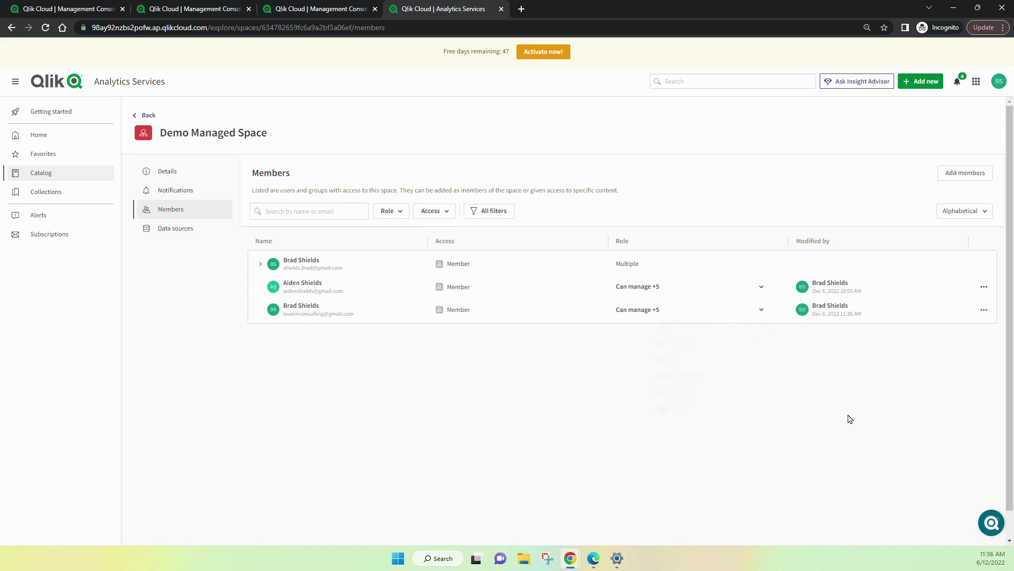
click(984, 309)
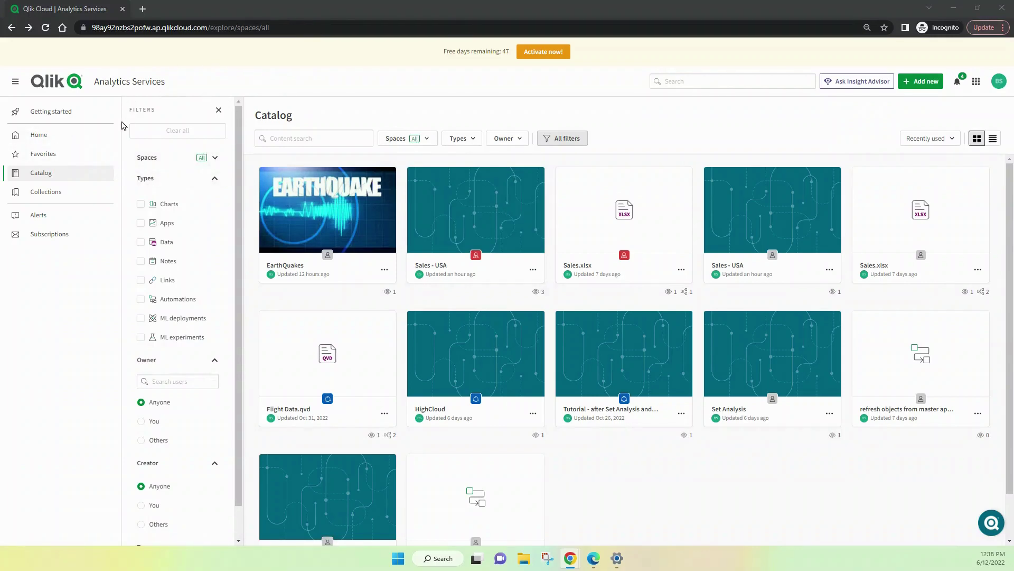
Step: Filter the Catalog to Demo Managed Space and review its data sources, including Sales.xlsx's actions
click(427, 142)
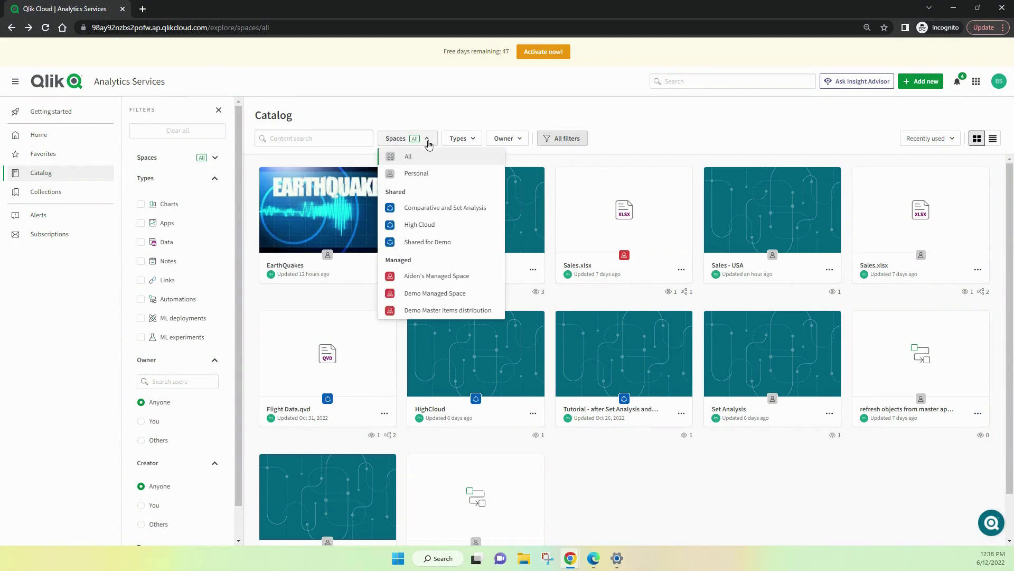
click(426, 293)
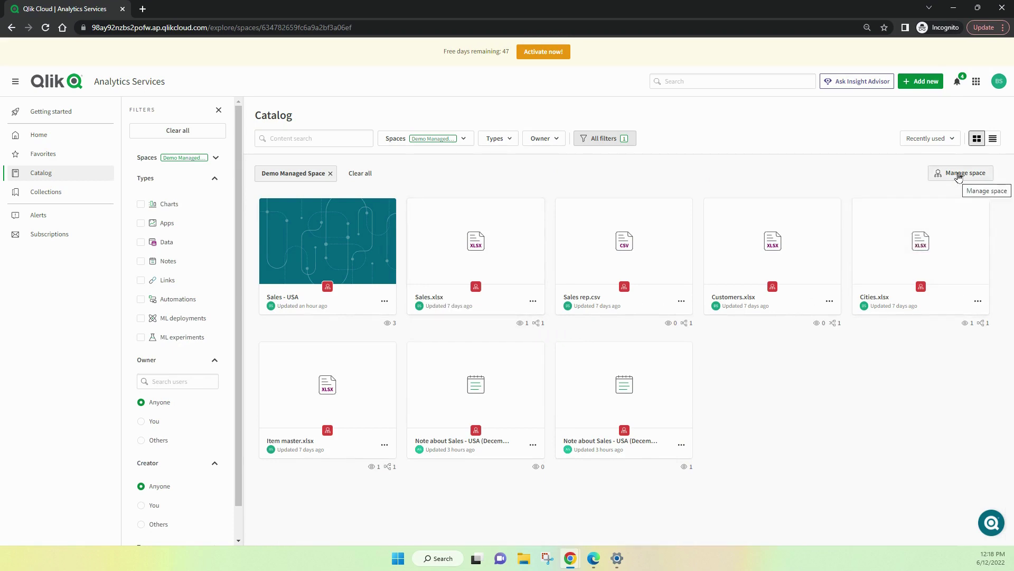
click(959, 176)
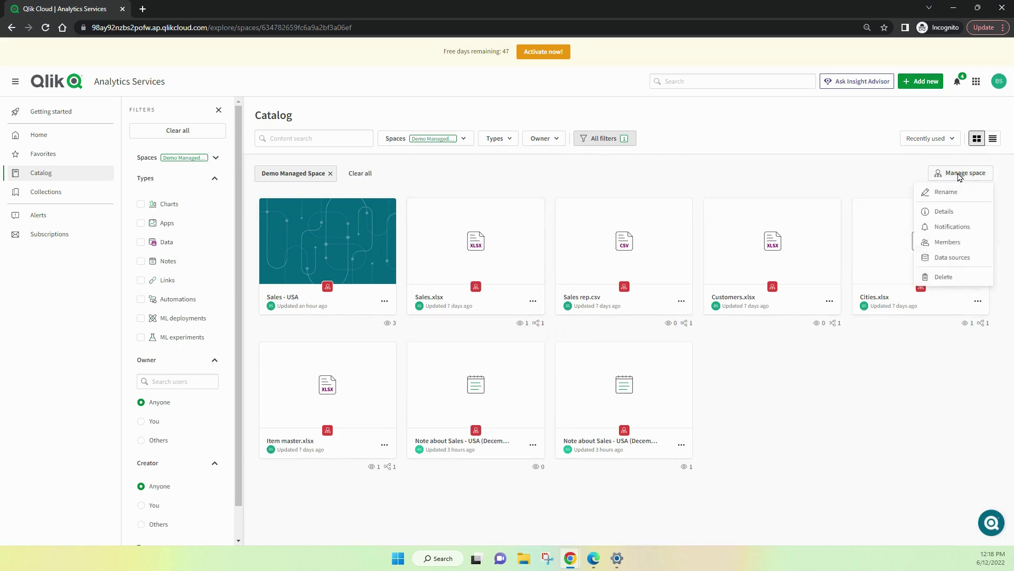
click(945, 259)
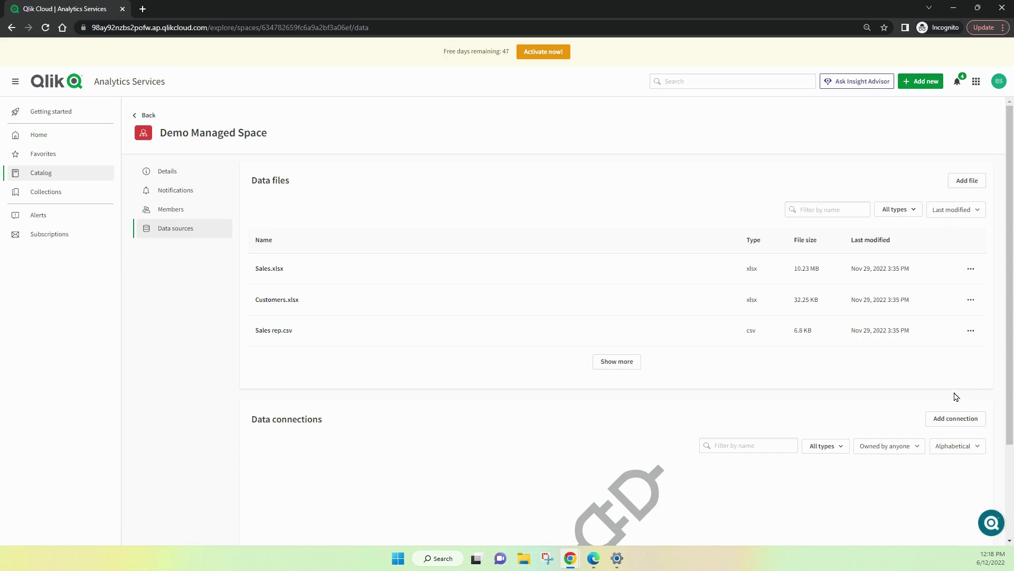
click(971, 270)
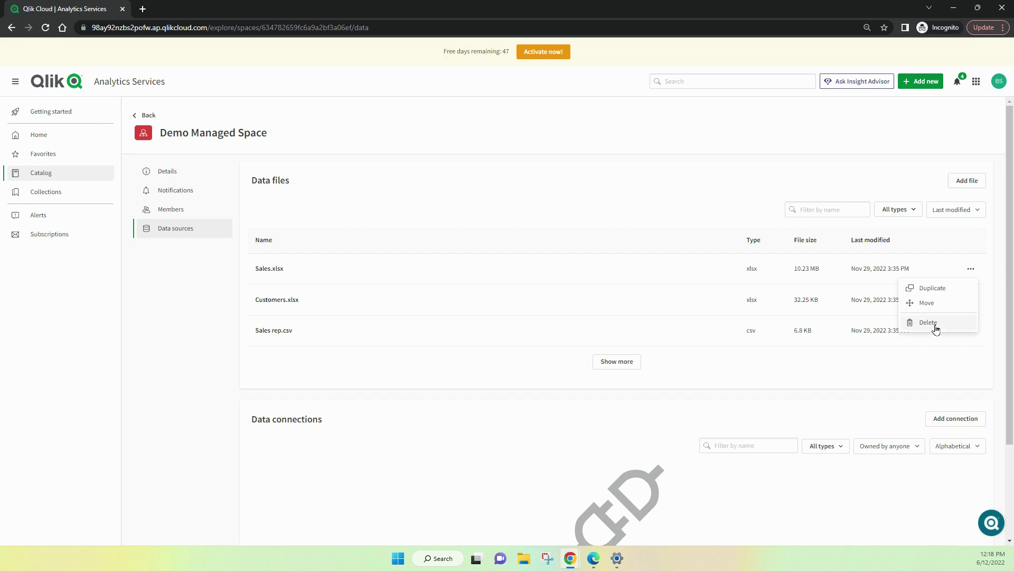
click(582, 190)
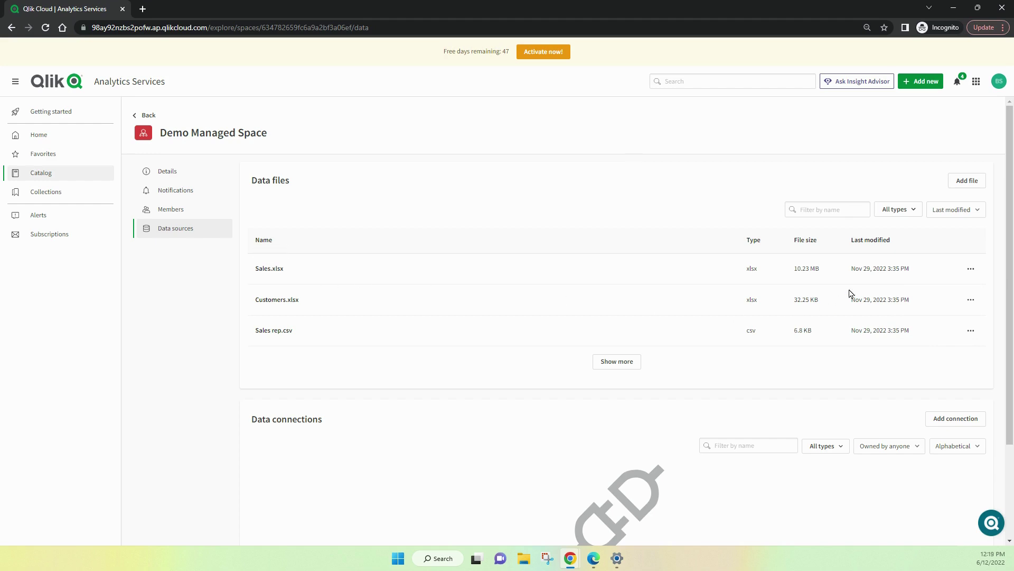
click(970, 270)
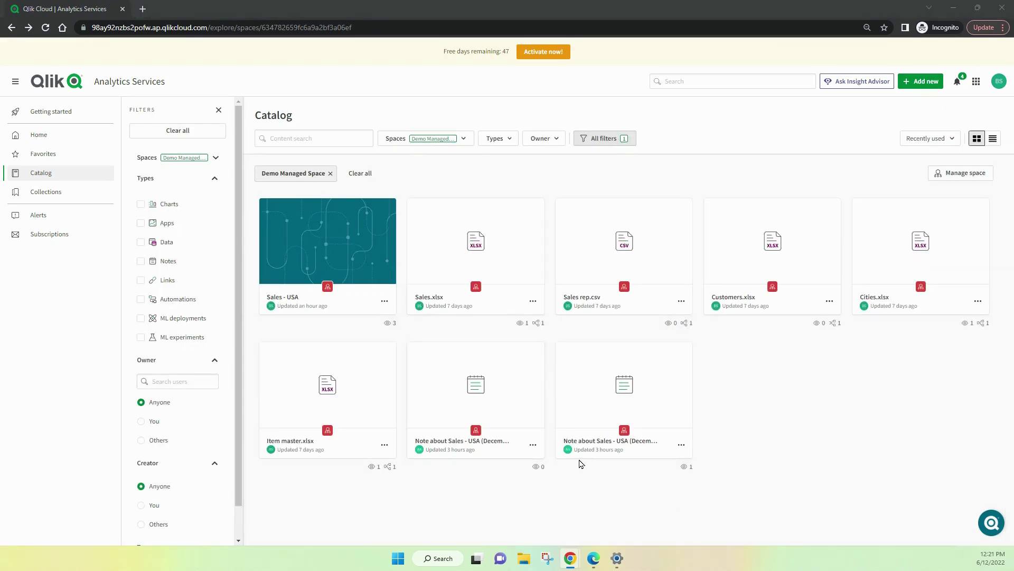
Step: Open the Sales.xlsx dataset and look over its Overview
click(534, 303)
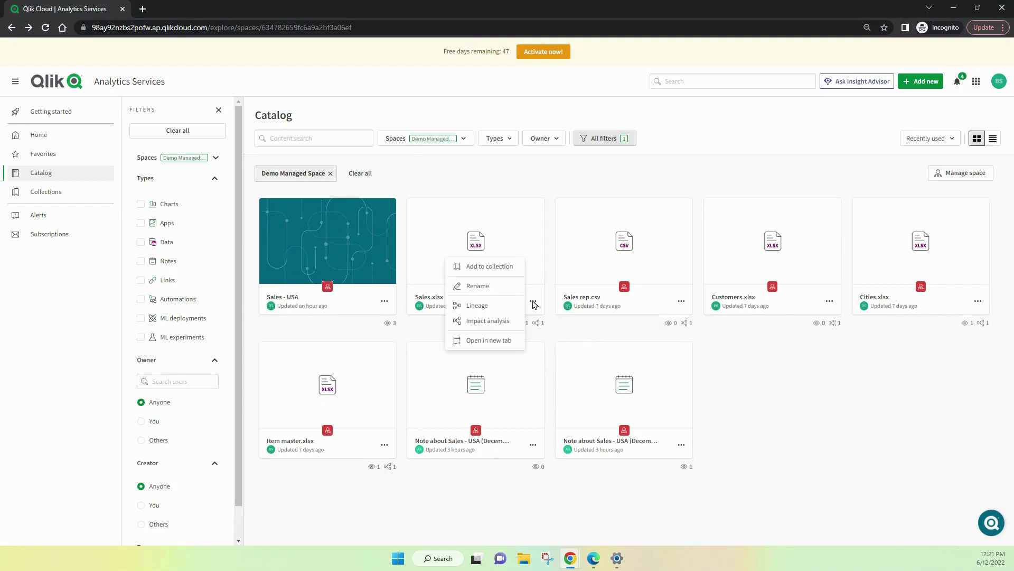
click(501, 234)
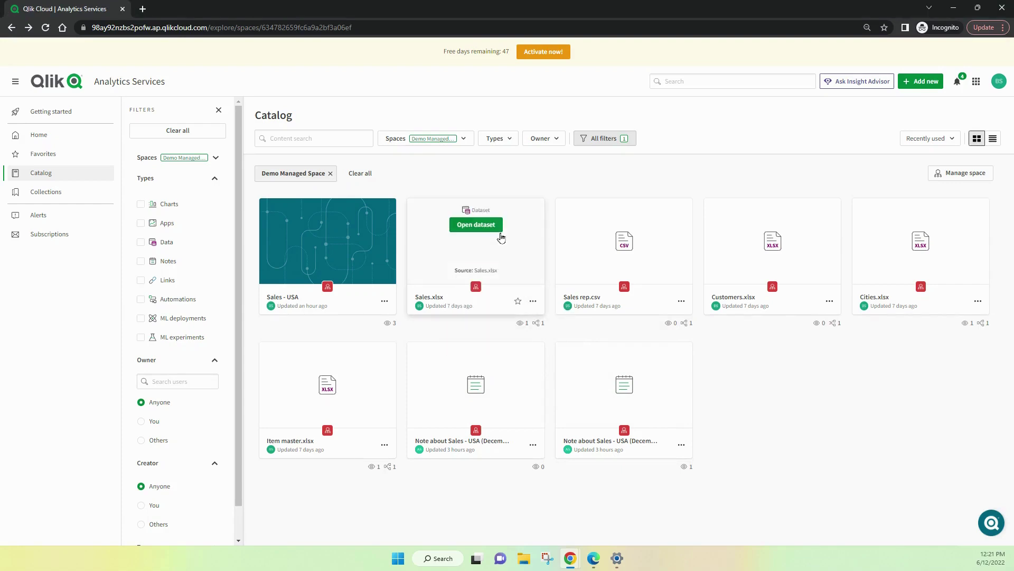
click(479, 226)
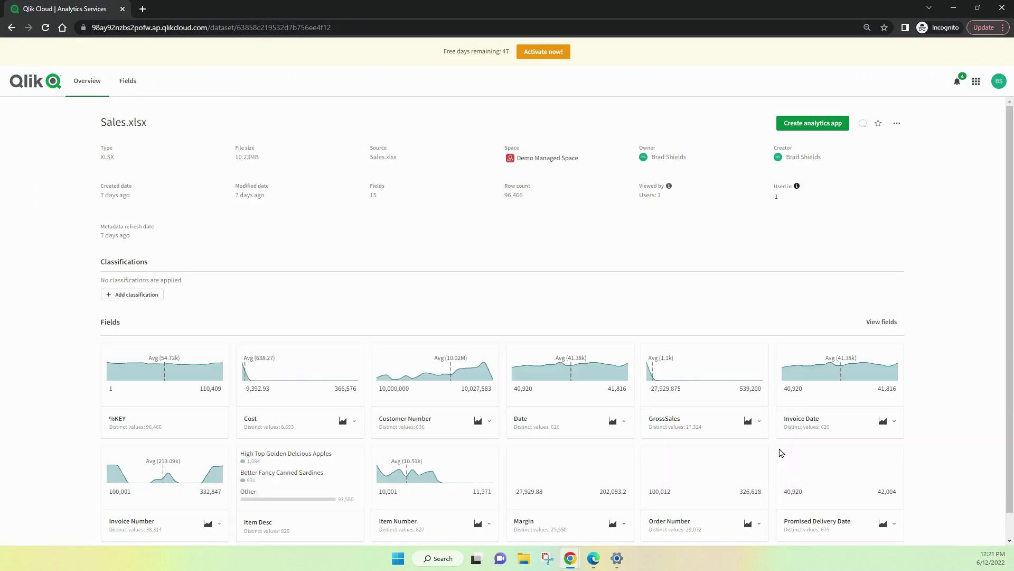
scroll(429, 411, down, 1)
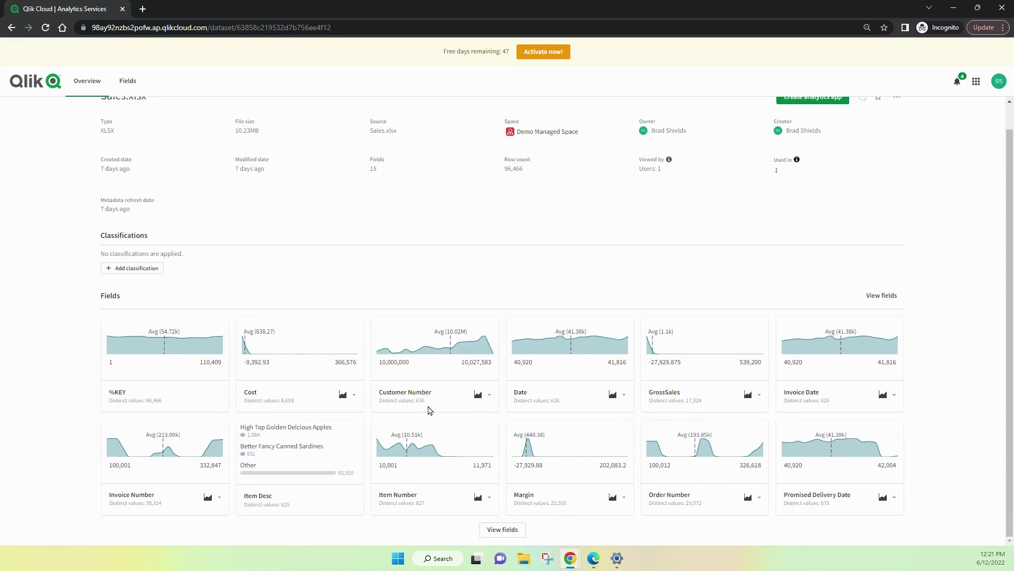
scroll(430, 412, up, 1)
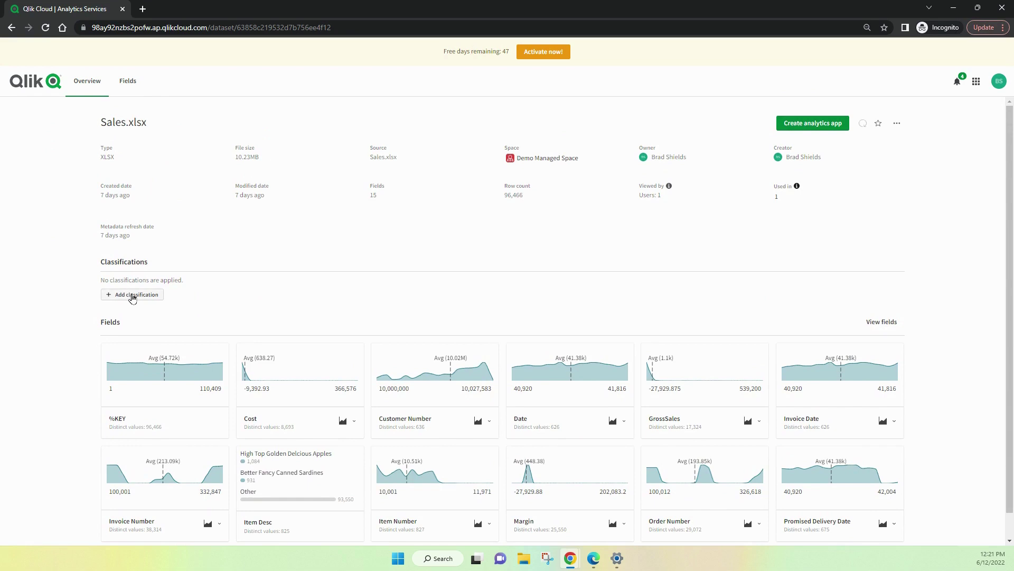
Step: Switch the Sales.xlsx dataset to its Fields view to see all field profiles
click(898, 124)
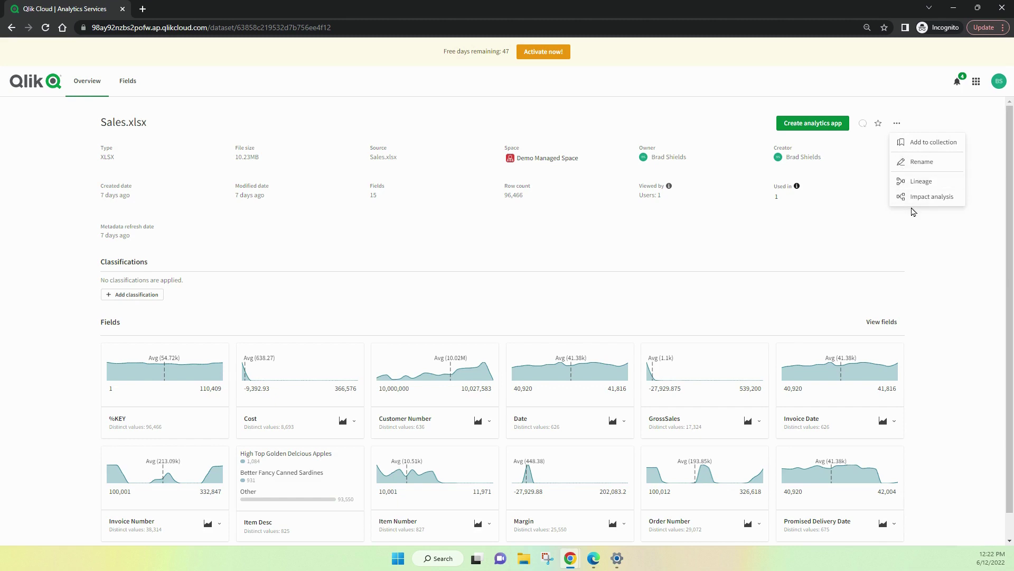
click(820, 236)
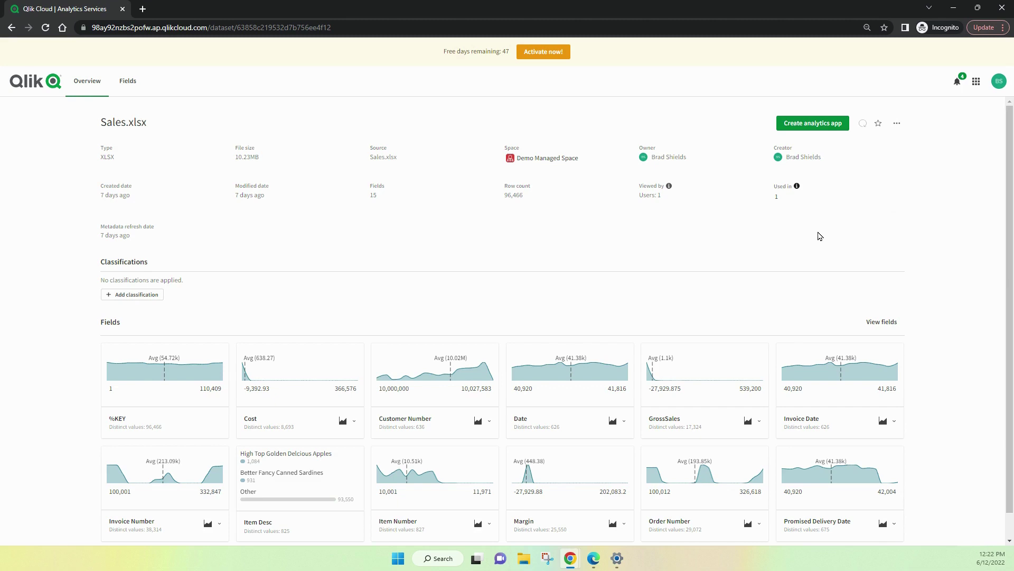
scroll(813, 222, down, 1)
scroll(812, 222, up, 1)
click(125, 83)
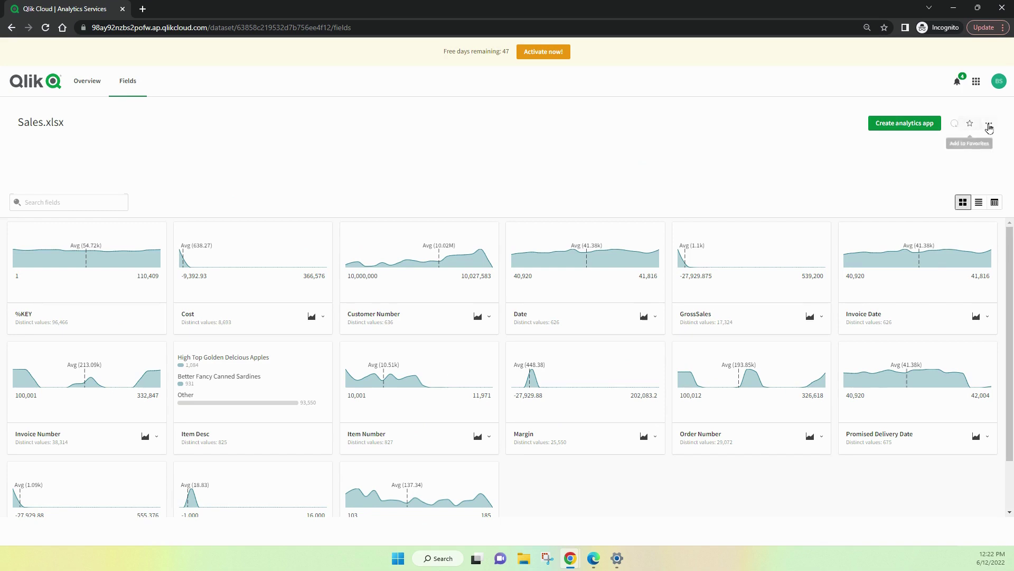
click(989, 125)
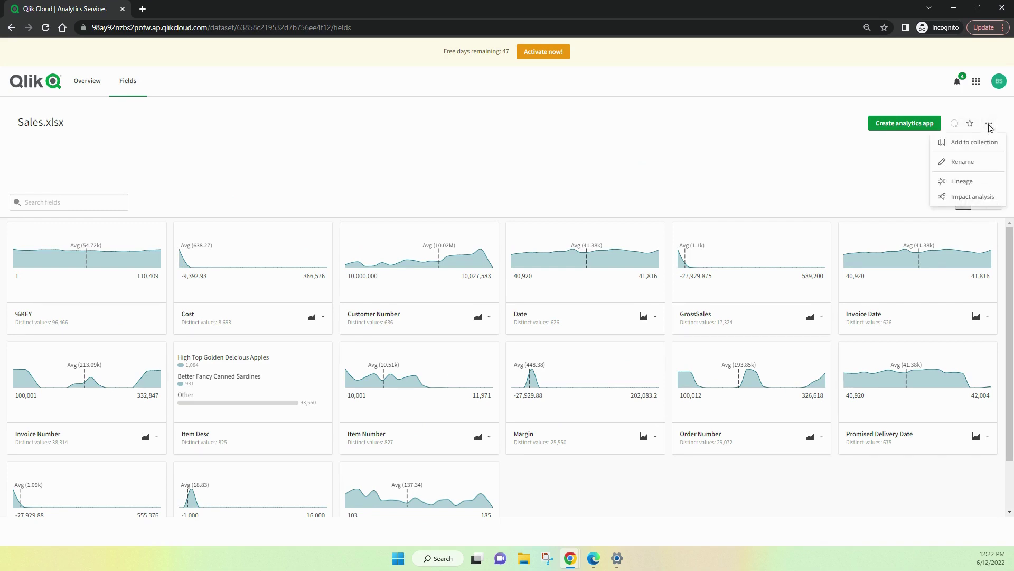
Step: Create a Sales.xlsx analytics app in the Personal space and dismiss the data-loaded message
click(908, 157)
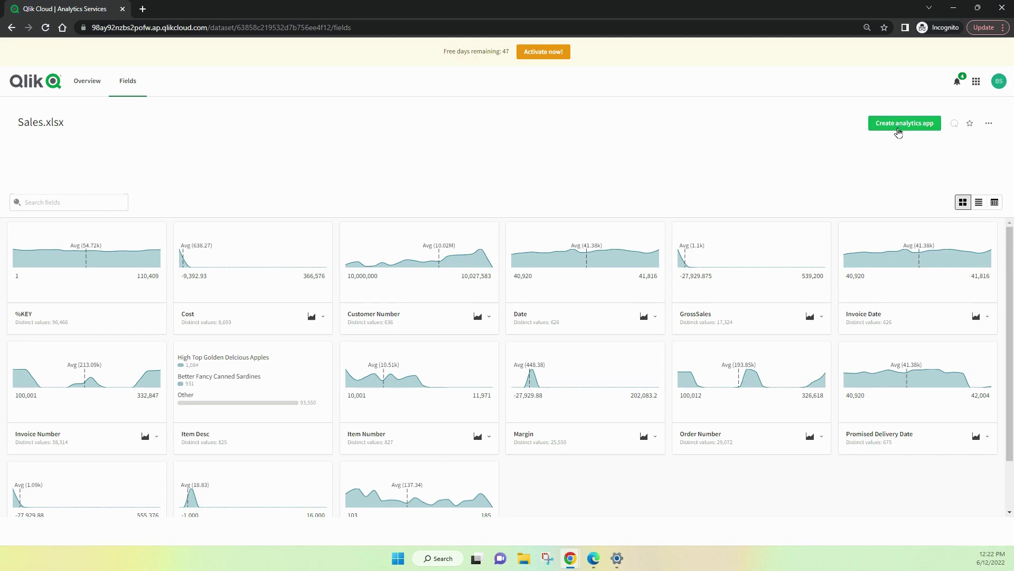
click(899, 130)
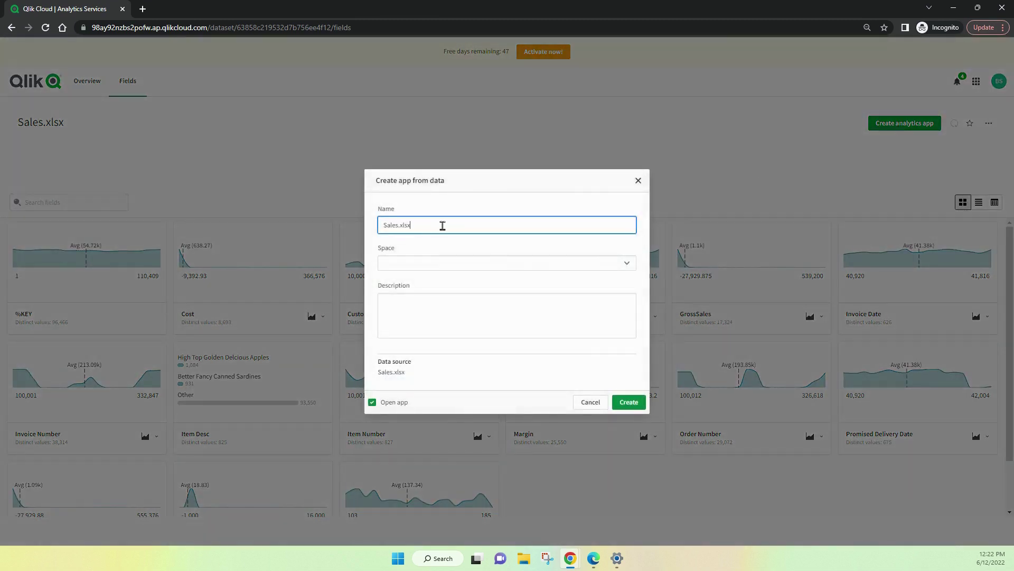
click(628, 267)
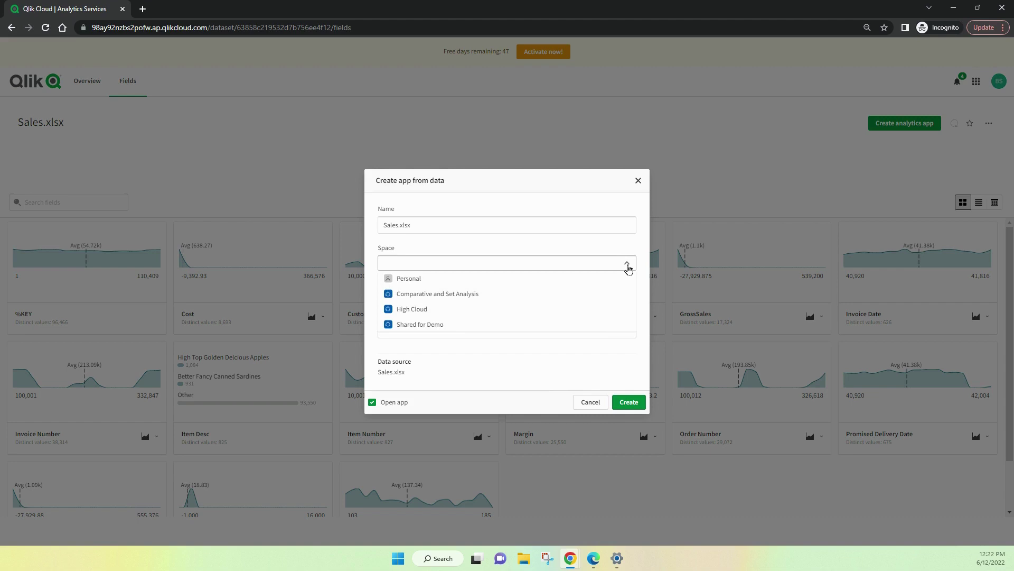
click(421, 283)
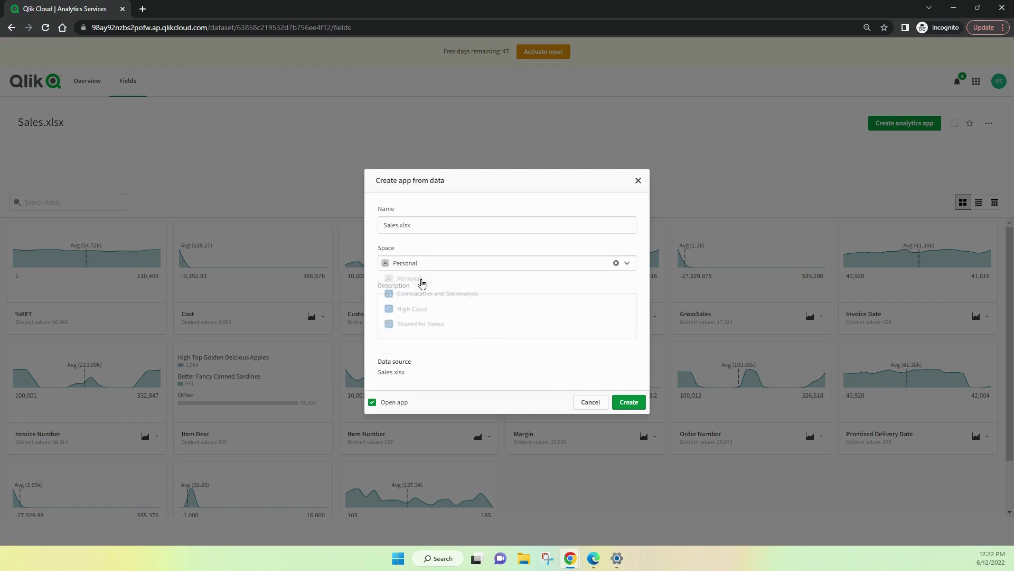
click(632, 402)
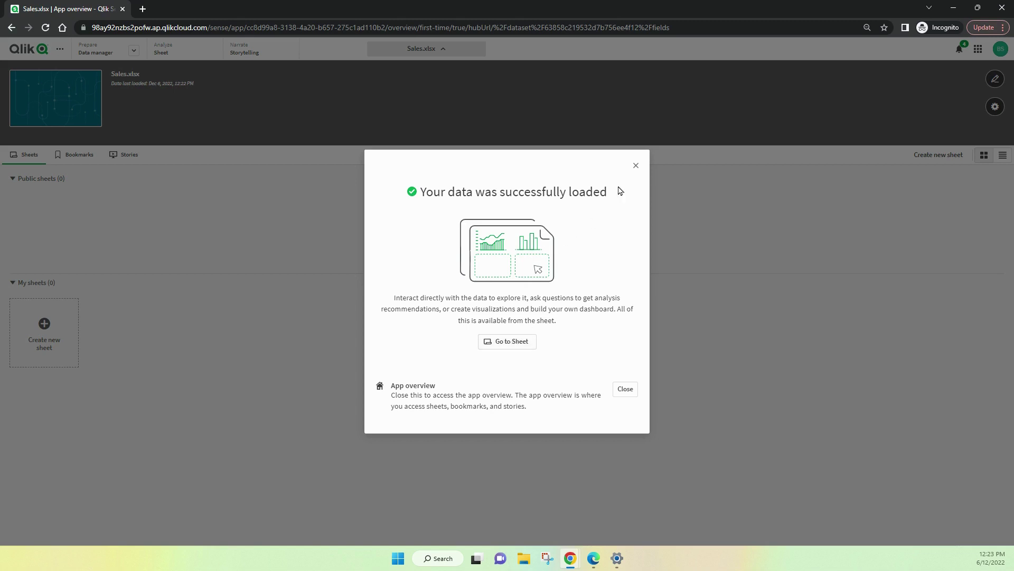
click(635, 165)
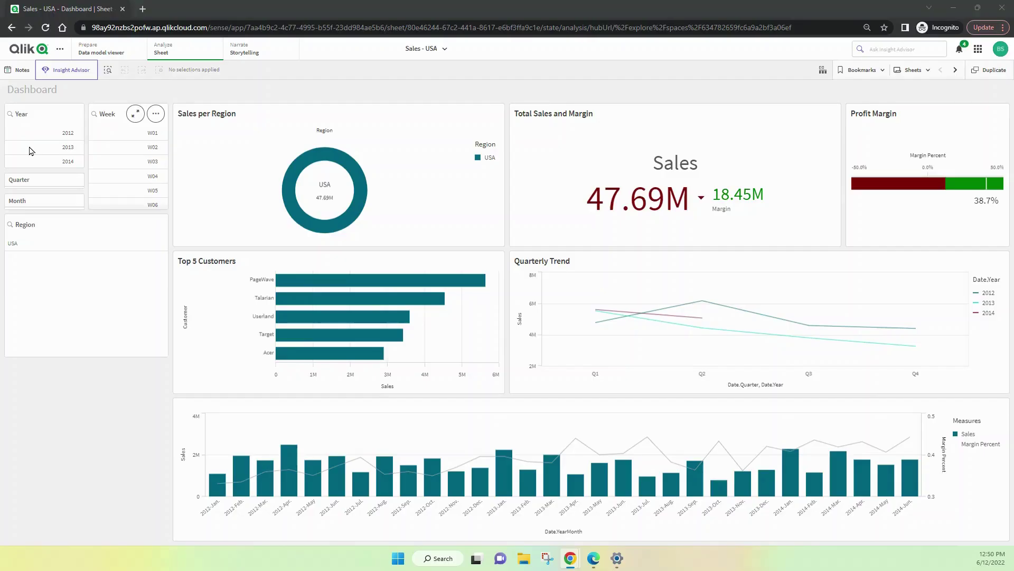
Step: Create a new Sales - USA note, grant a space member Can edit access, and start typing 'My'
click(19, 70)
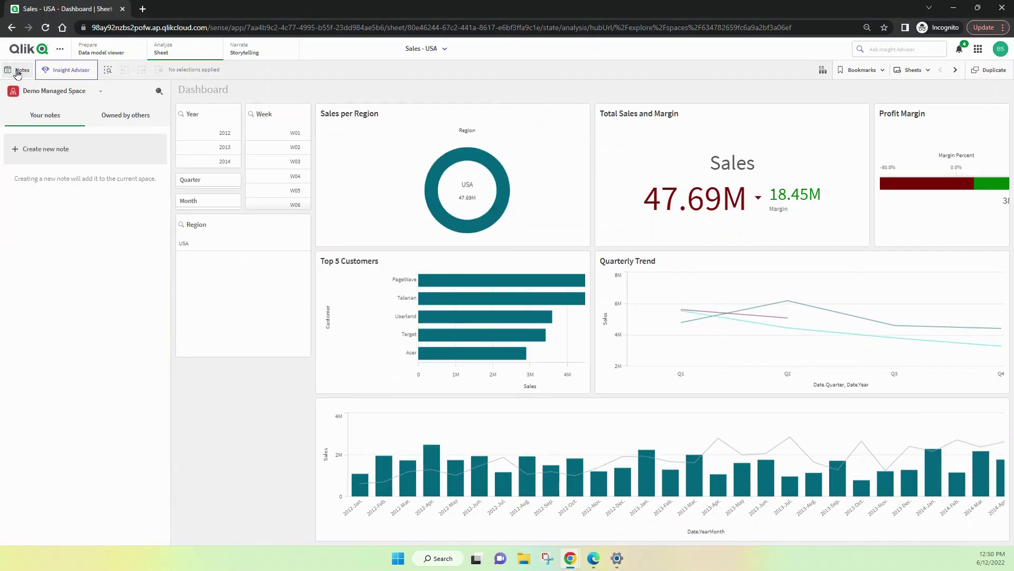
click(46, 148)
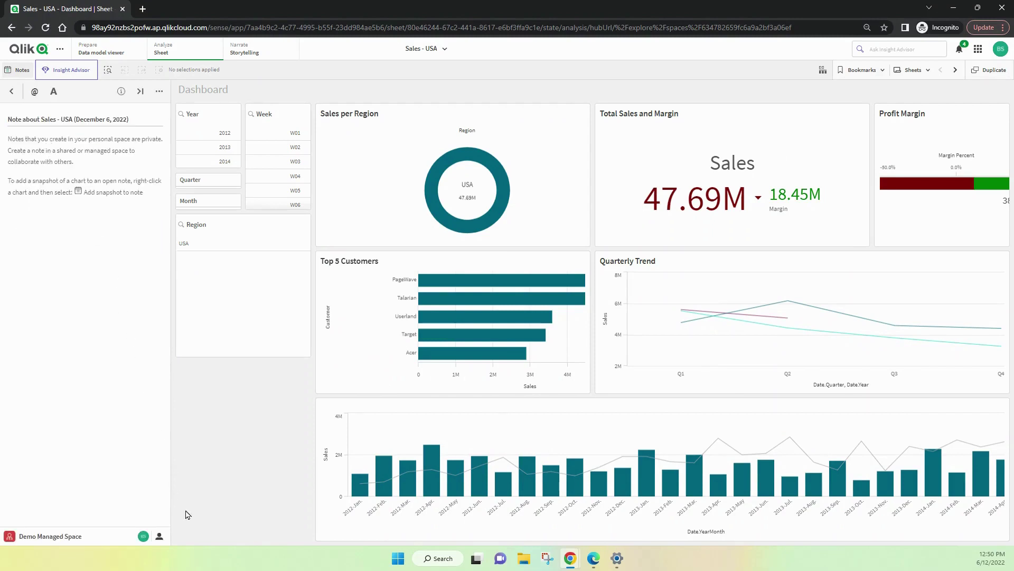
click(159, 536)
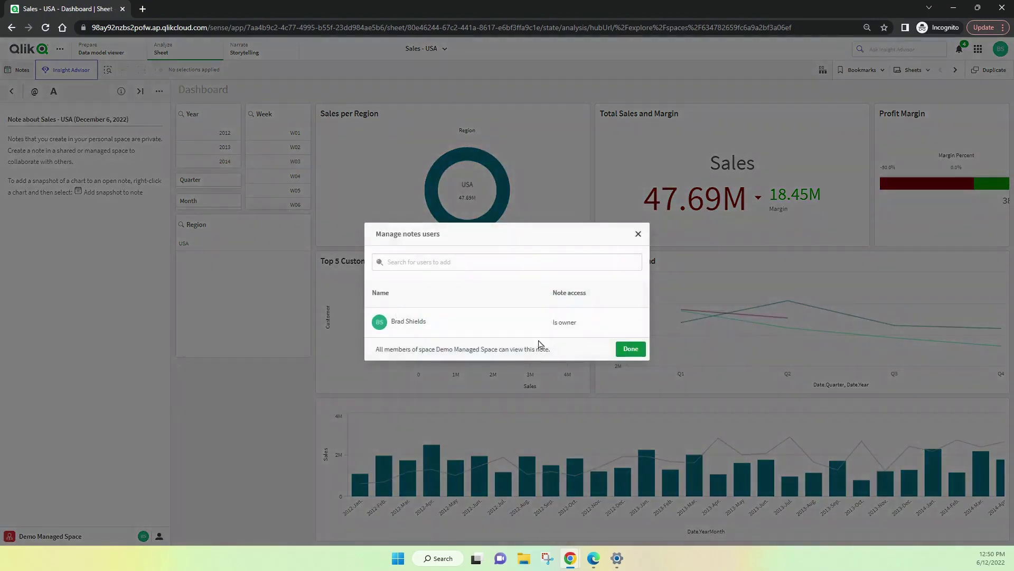
click(432, 263)
text(aide)
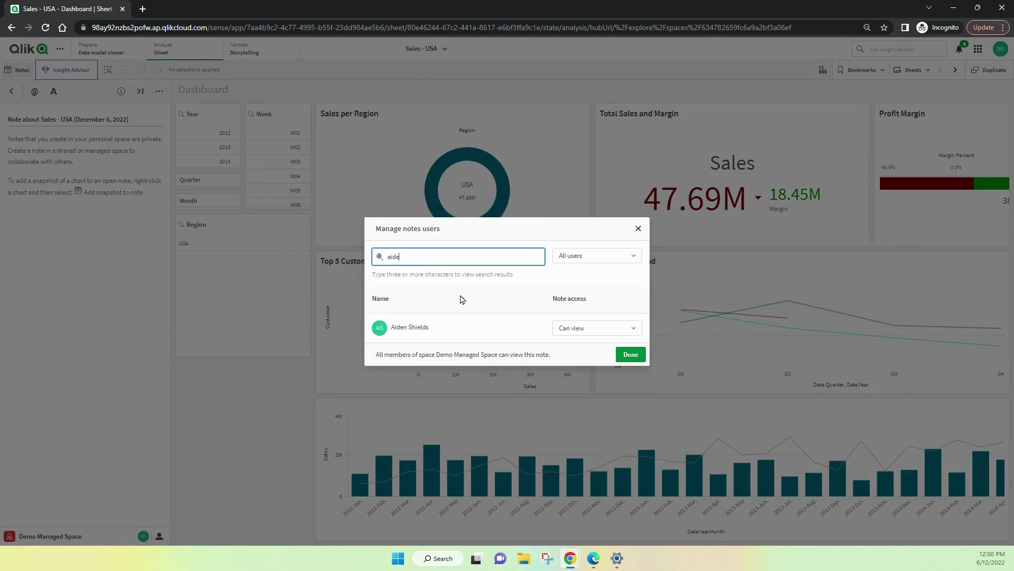
click(600, 332)
click(571, 362)
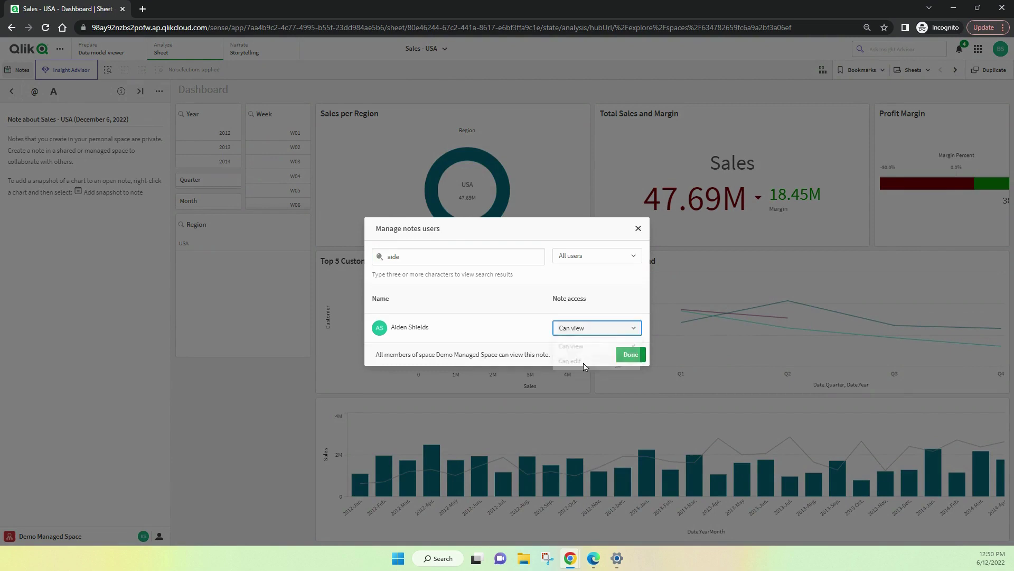
click(622, 355)
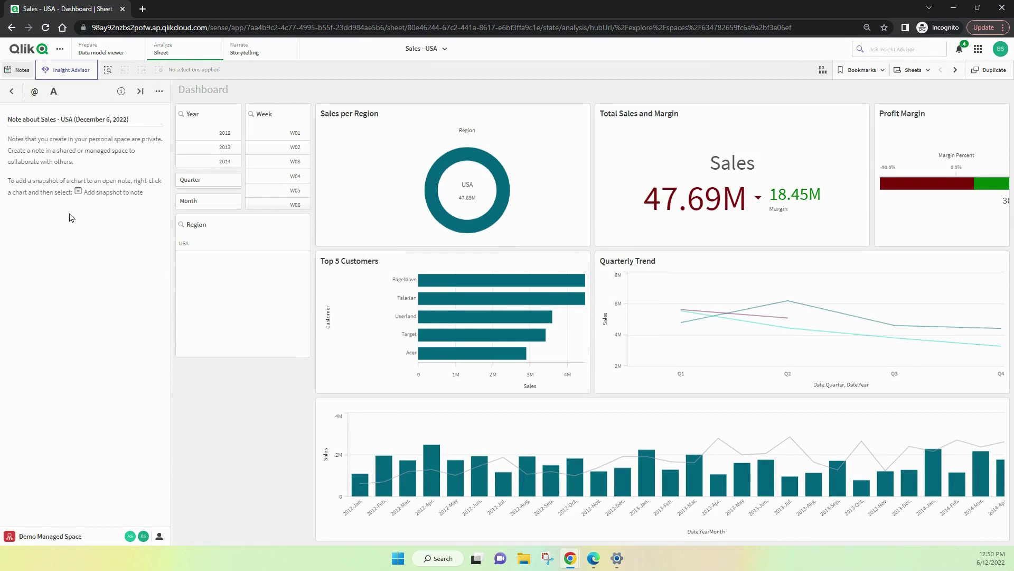
click(32, 142)
text(My Note!)
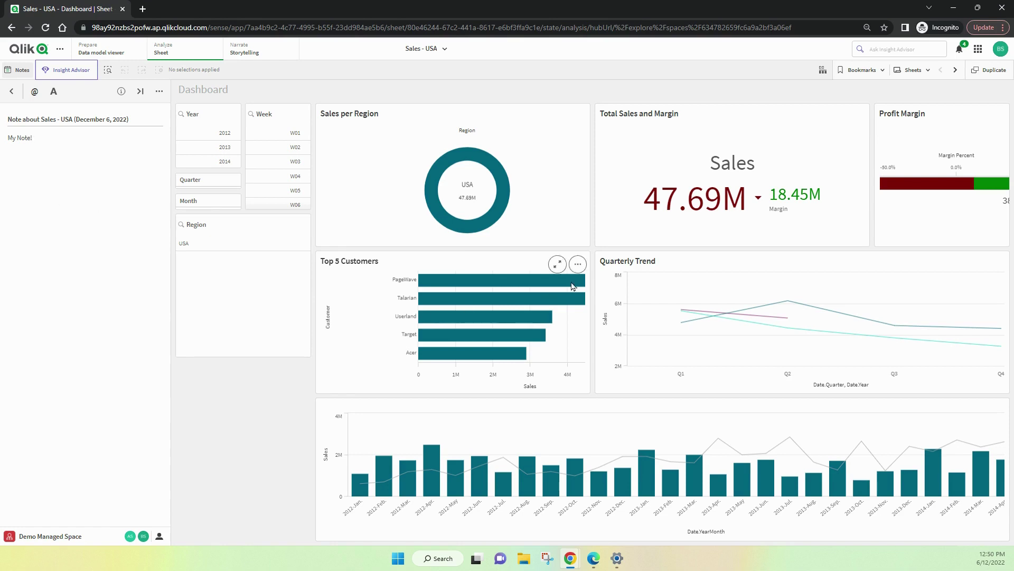
Step: Add a Top 5 Customers chart snapshot to the note and close the notes panel
click(578, 264)
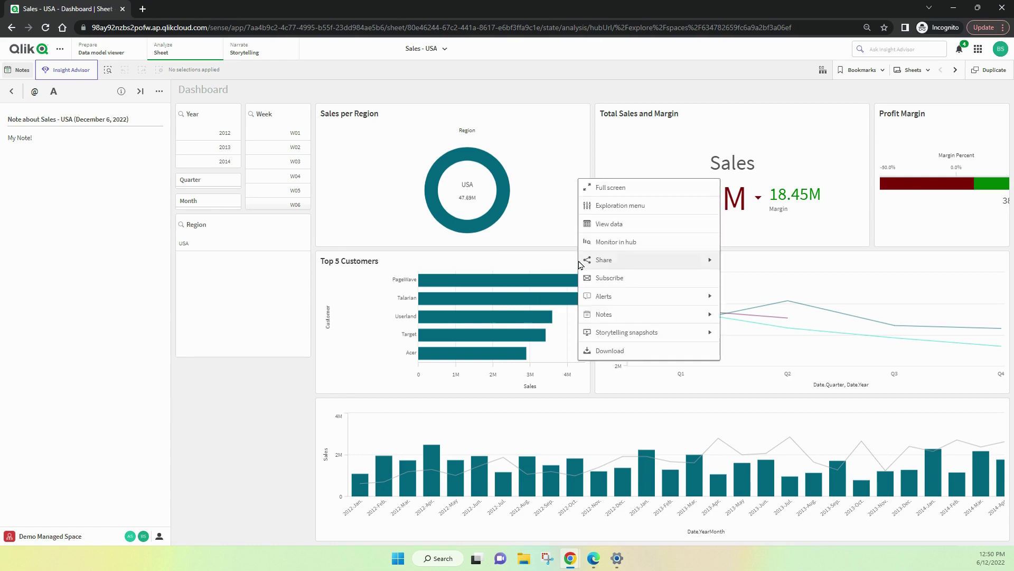
click(611, 317)
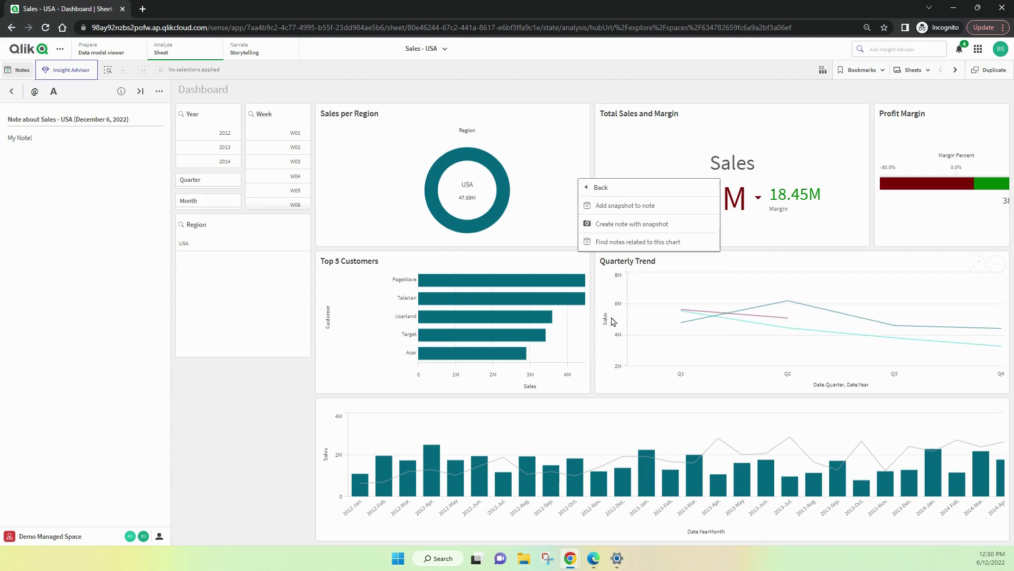
click(625, 206)
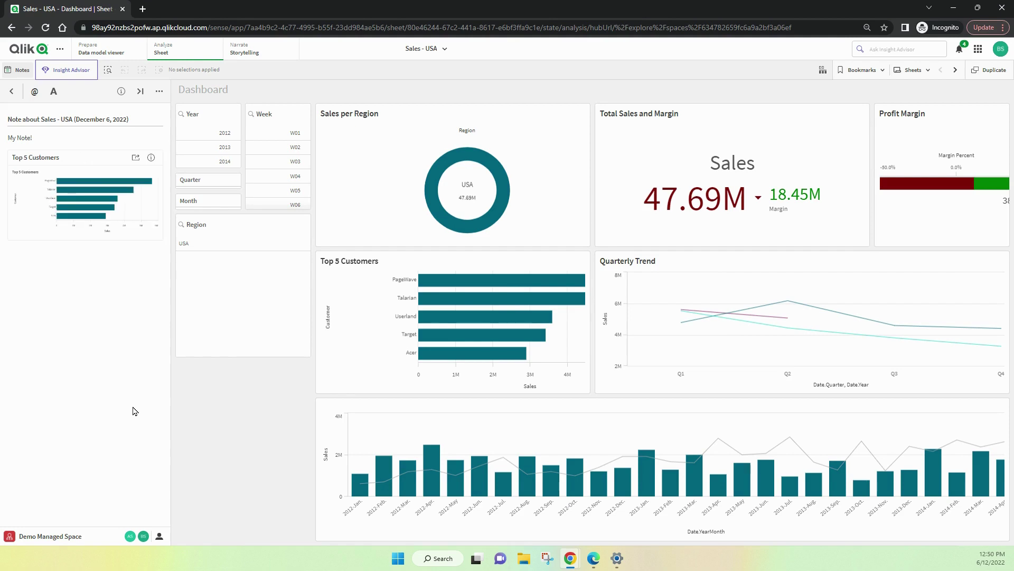
click(17, 72)
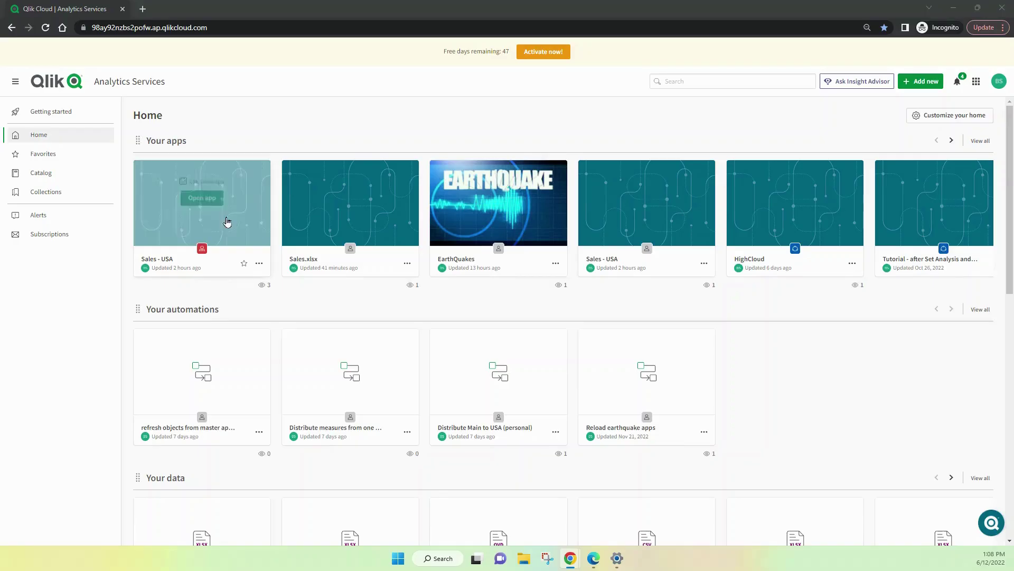
Step: Open the Sales - USA app overview from Home, checking its actions menu without deleting the app
click(206, 194)
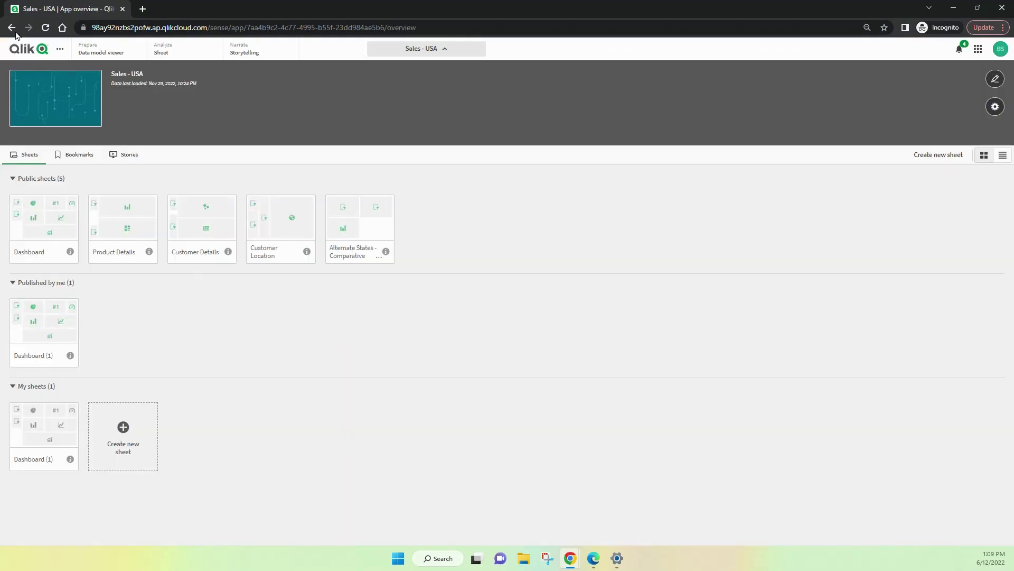
click(12, 29)
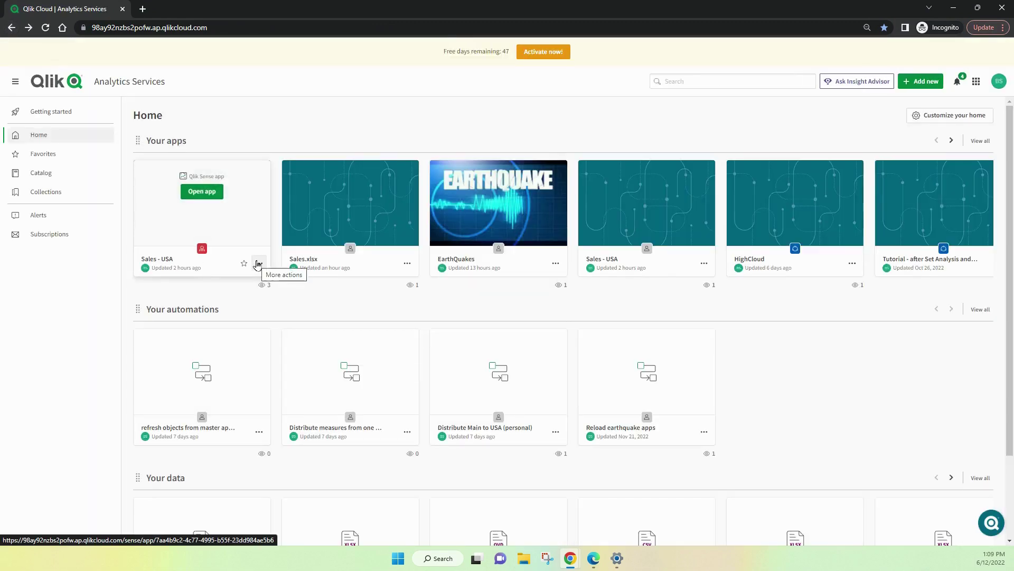
click(259, 264)
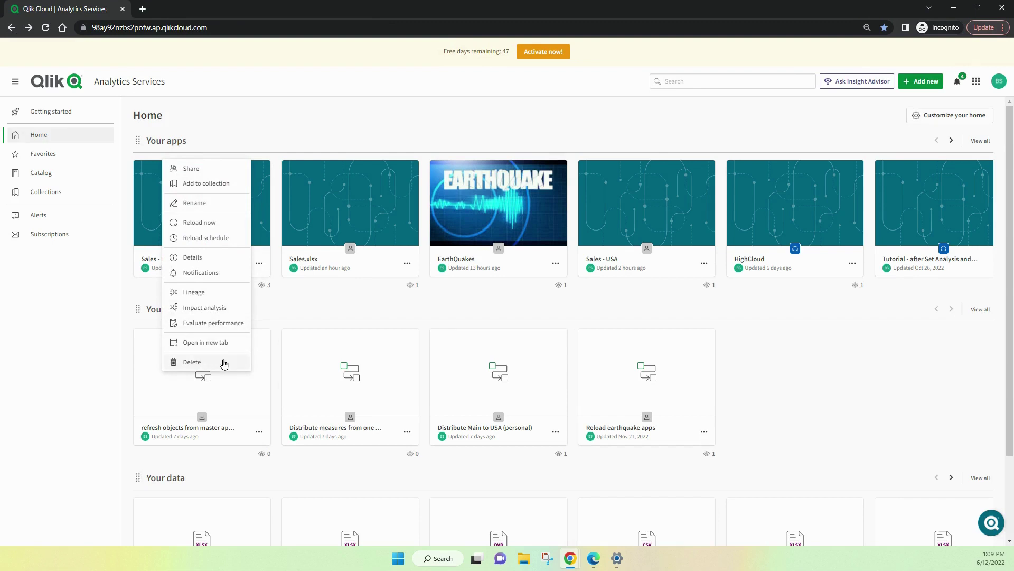
click(56, 297)
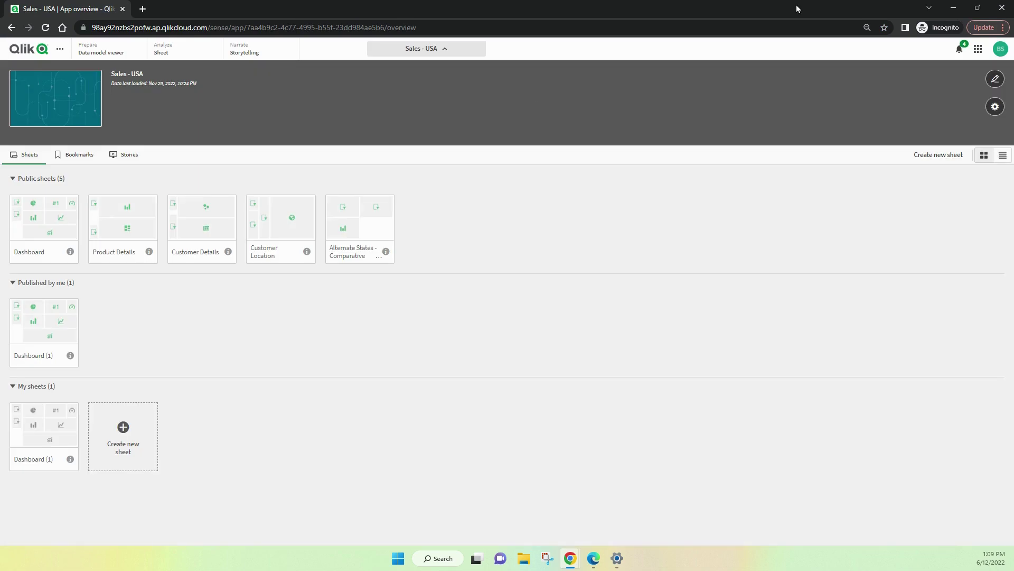
Step: Open and close the Sales - USA title editor without changes, then open the app settings
click(996, 79)
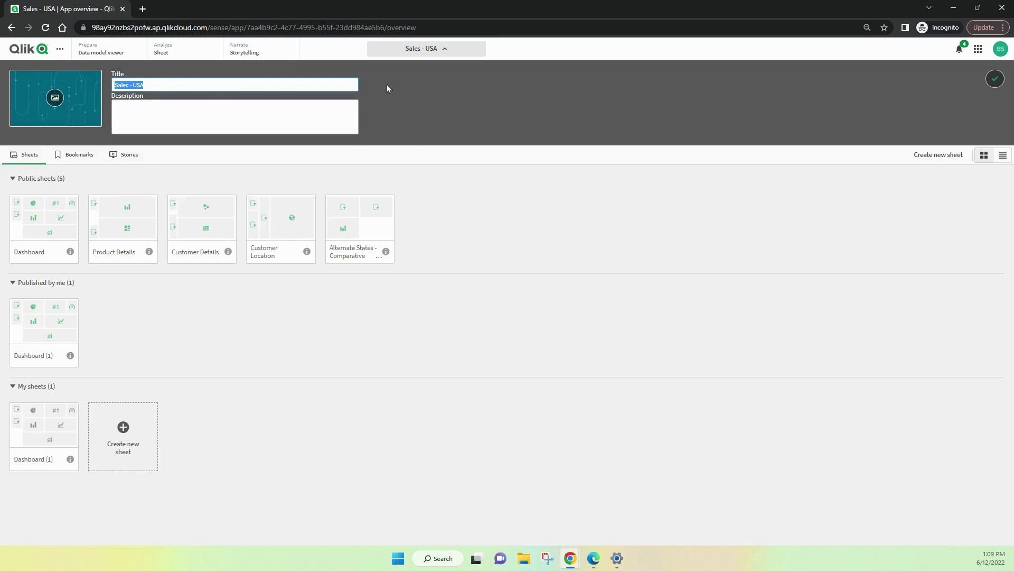
click(995, 79)
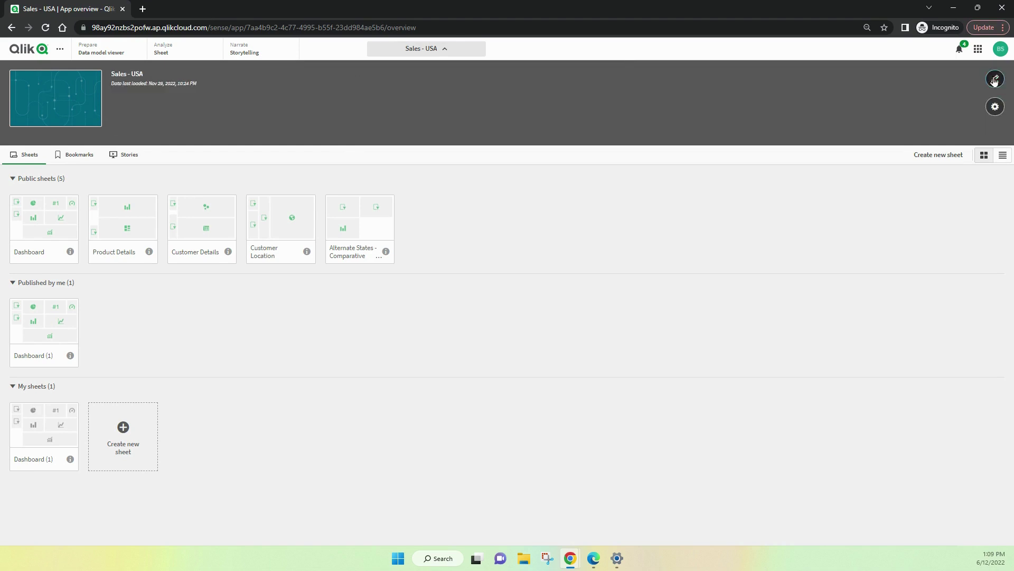
click(994, 107)
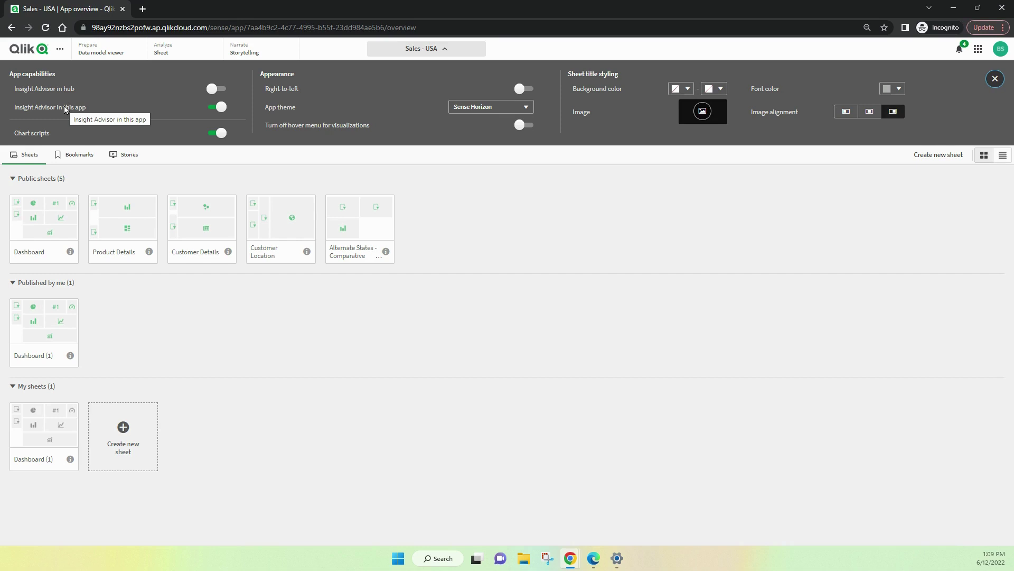
Step: Keep Sense Horizon selected as the app theme in the App theme dropdown
click(498, 109)
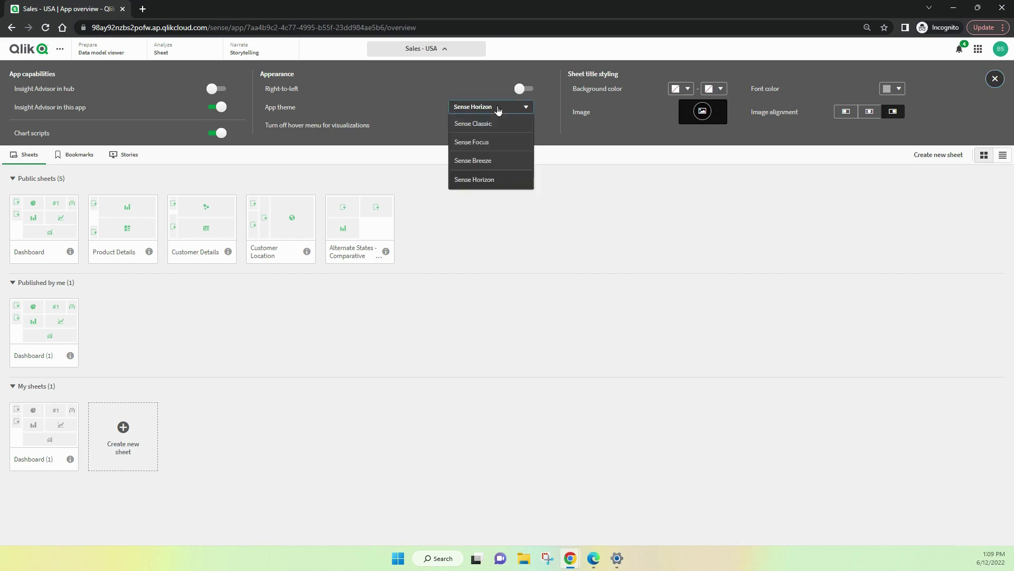
click(498, 108)
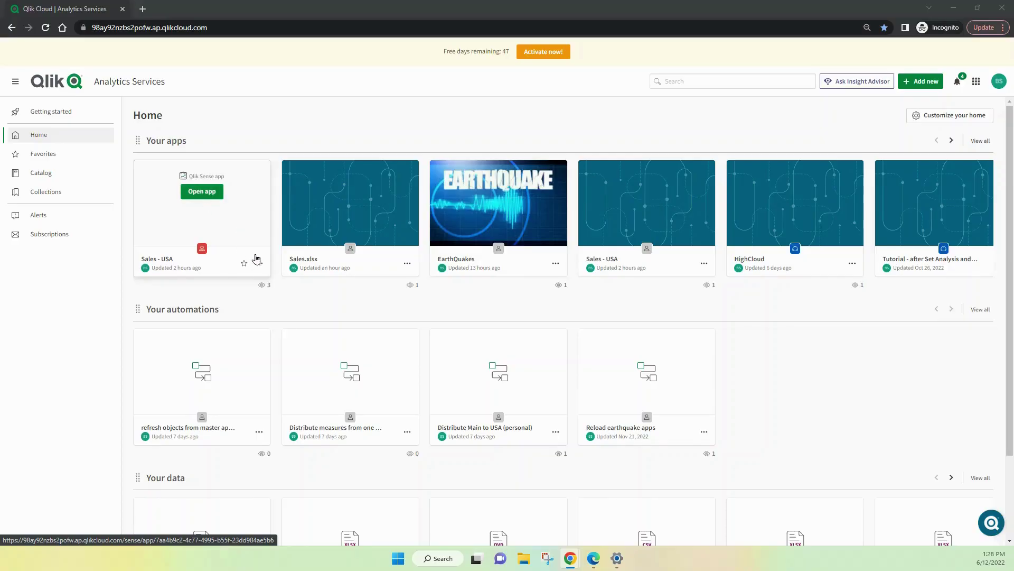
Step: Show the Sales - USA card's actions menu and dismiss it without choosing any action
click(258, 264)
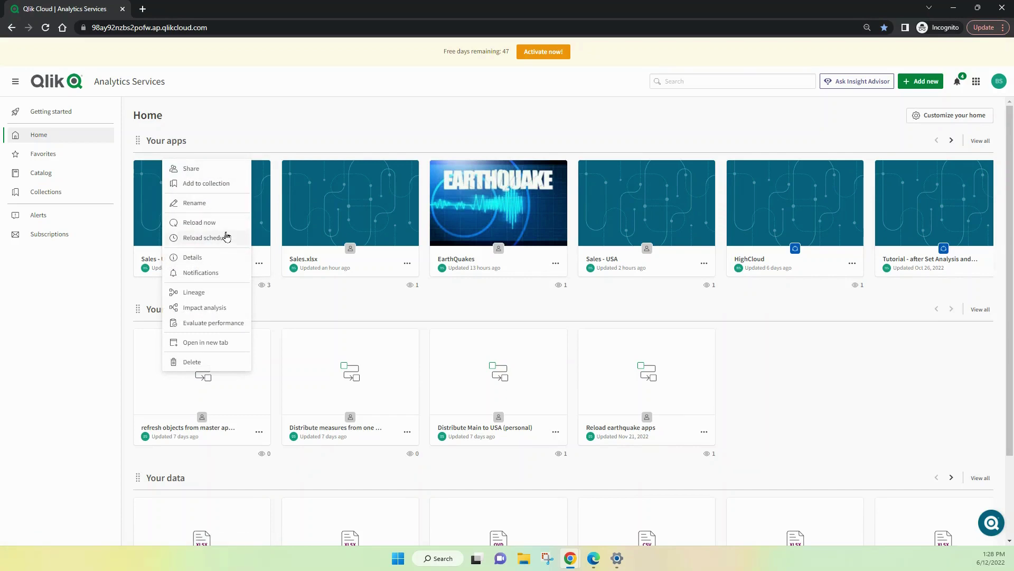
click(150, 210)
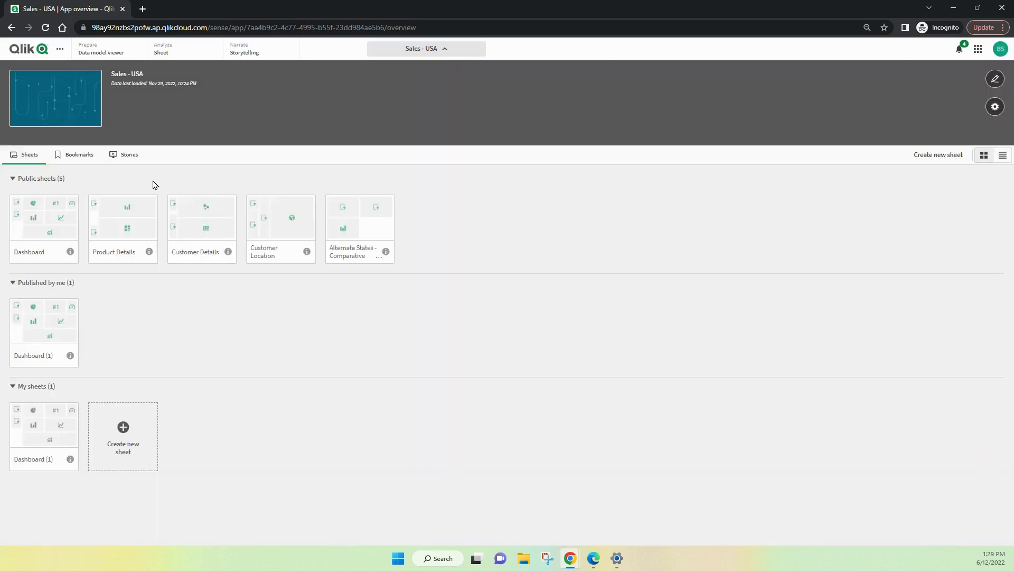
Step: Preview the Sales table in the data model viewer, then open Dashboard (1) for editing
click(93, 47)
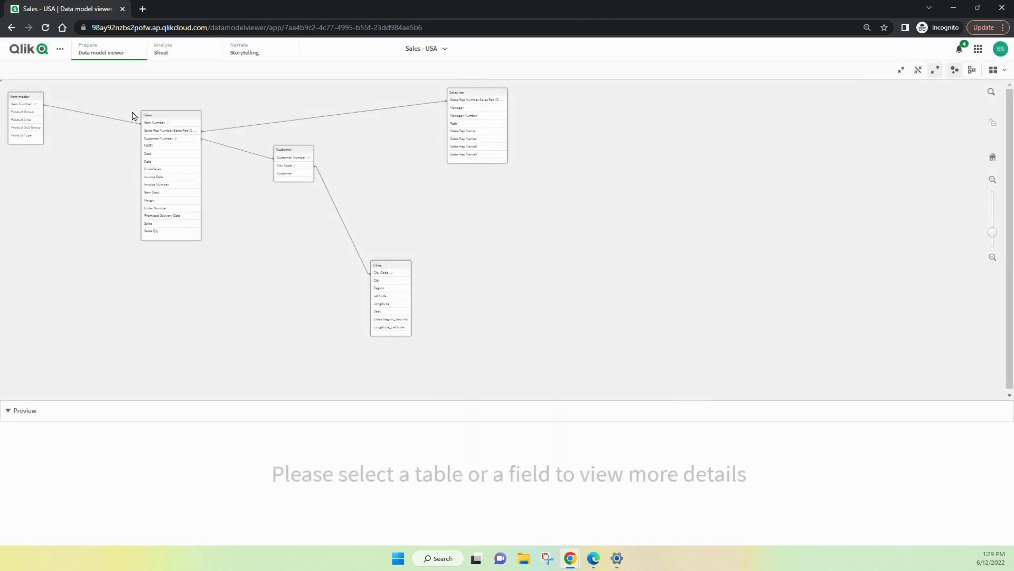
click(148, 116)
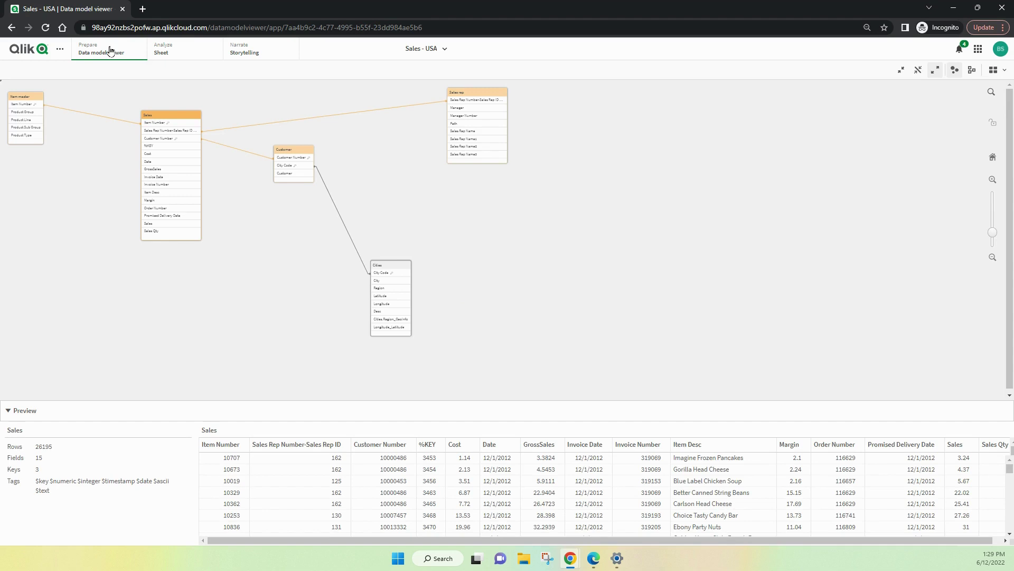
click(175, 50)
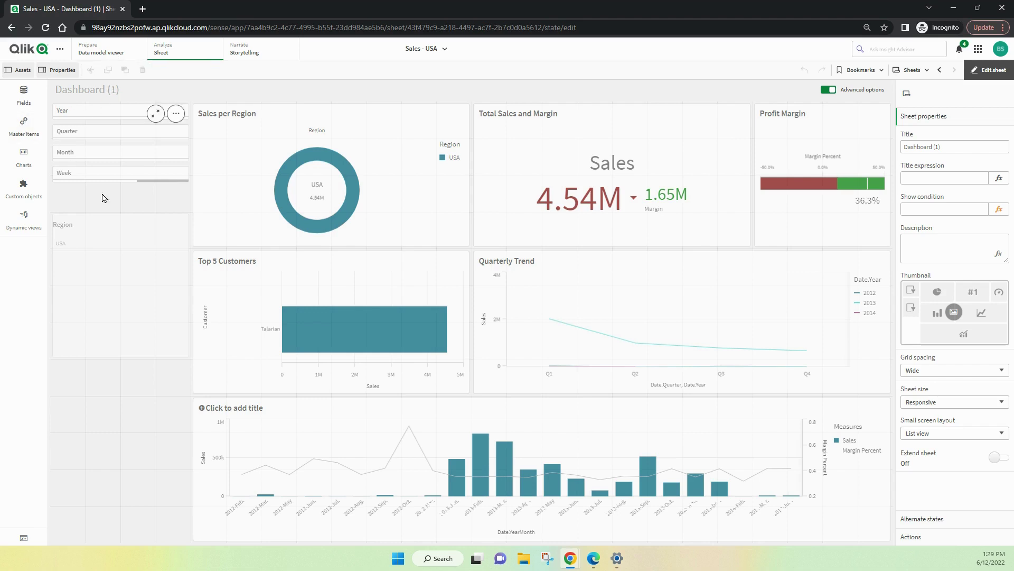
Step: Unlink the Top 5 Customers chart's Sales measure from its master and open its Sum(Sales) expression
click(21, 118)
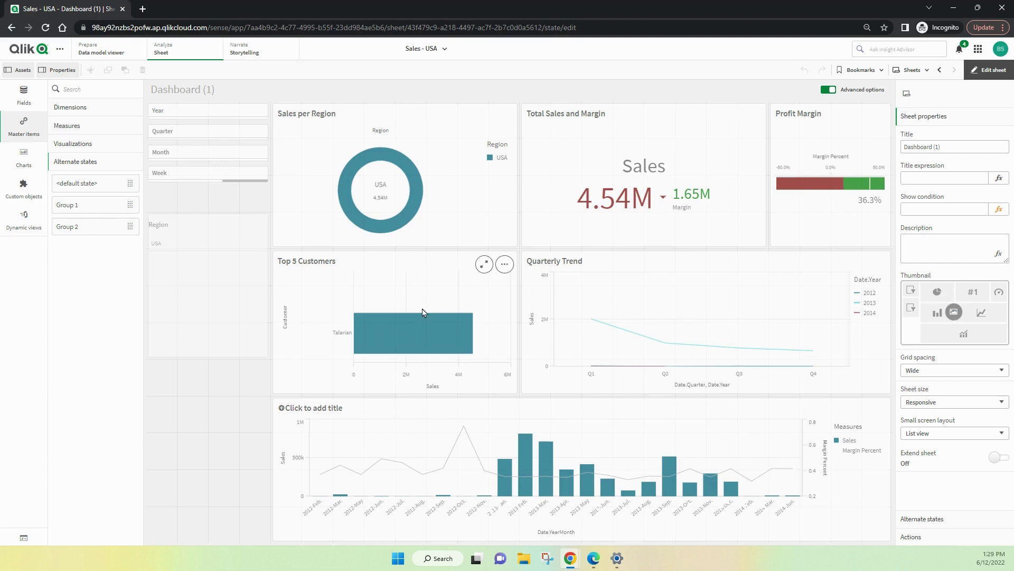
click(416, 295)
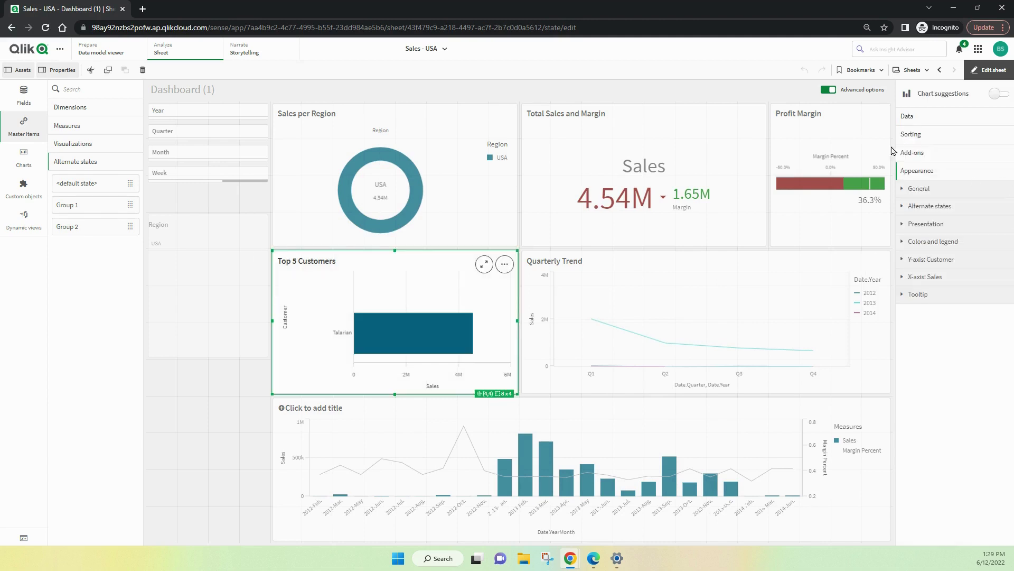
click(916, 121)
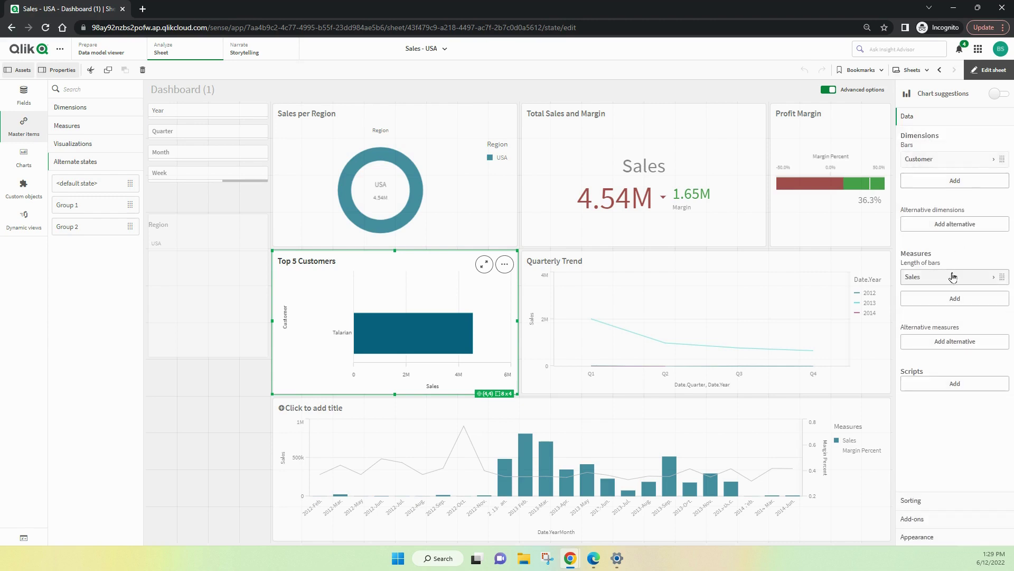
click(993, 282)
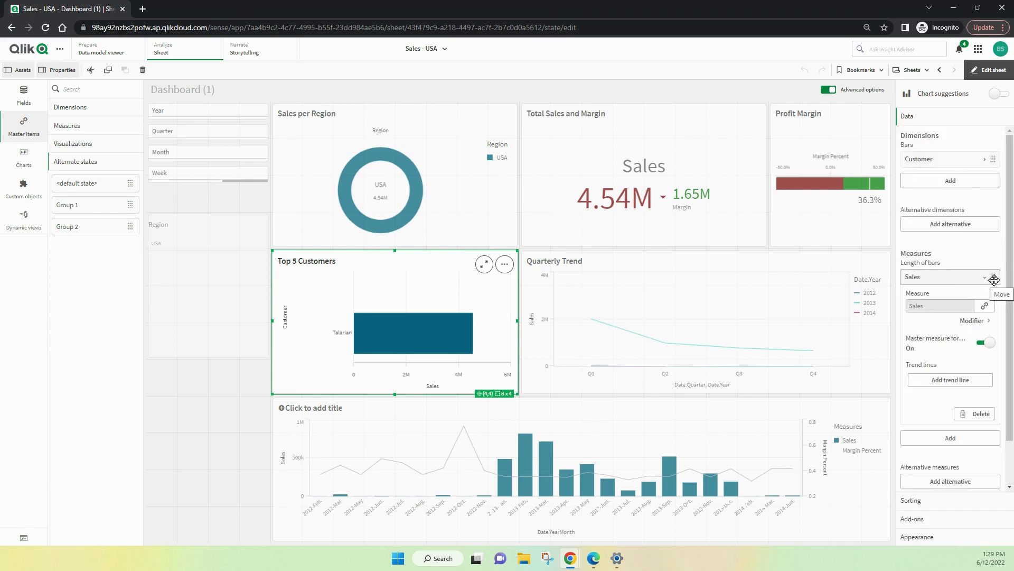
click(983, 307)
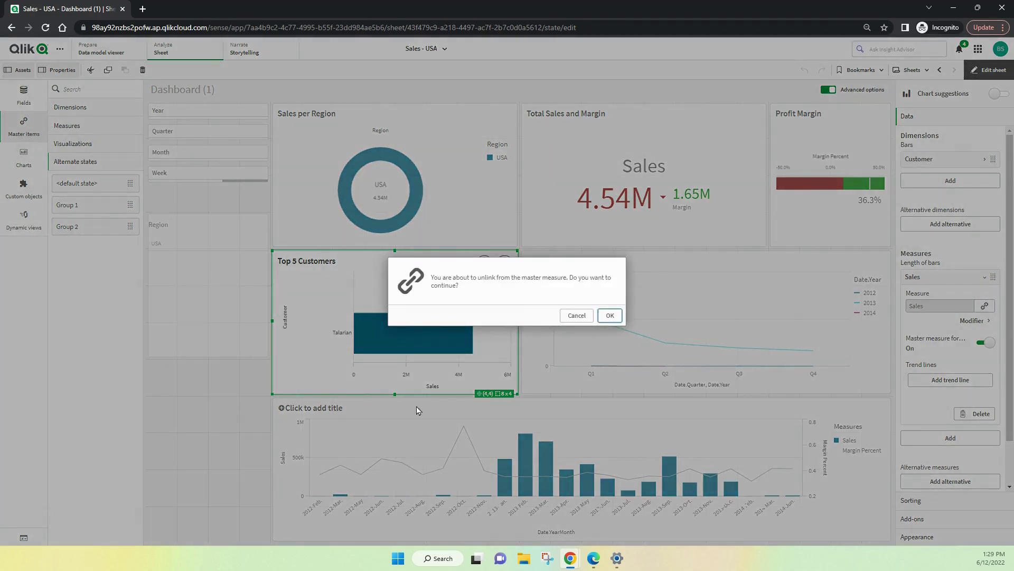
click(610, 315)
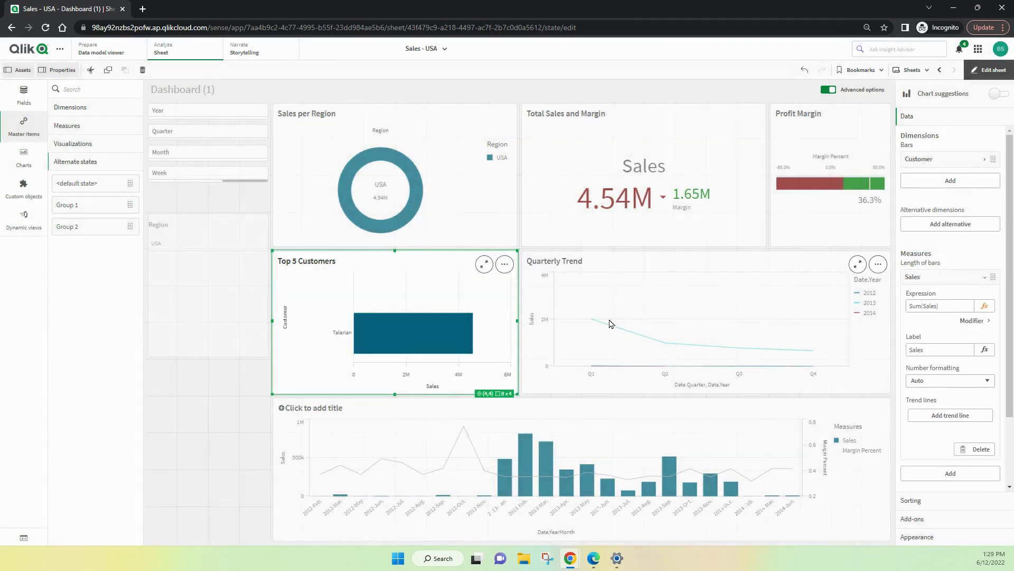
click(985, 306)
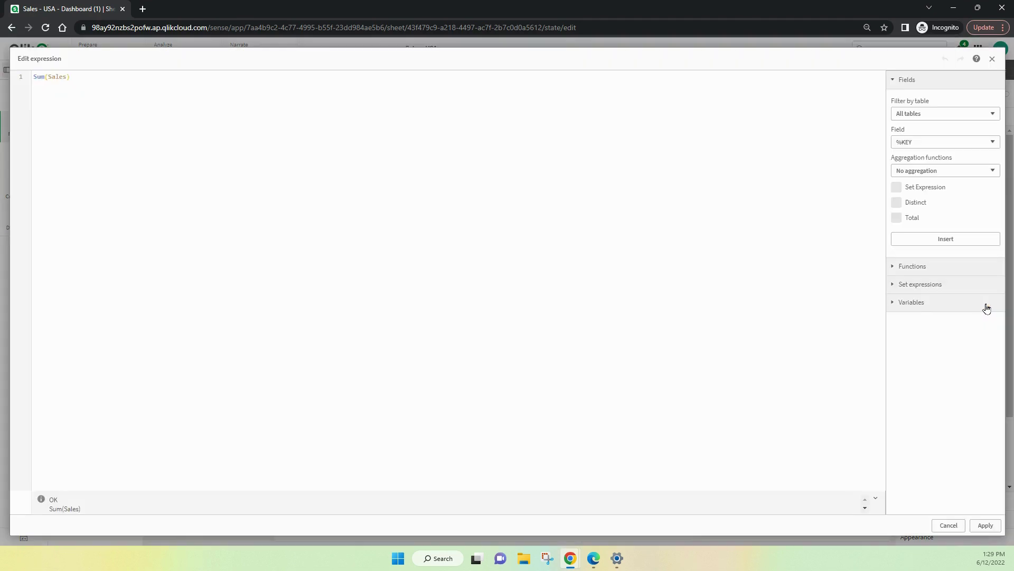
Step: Apply the unchanged Sum(Sales) expression, leave sheet edit mode, and show the Sales - USA app details
click(897, 302)
click(963, 339)
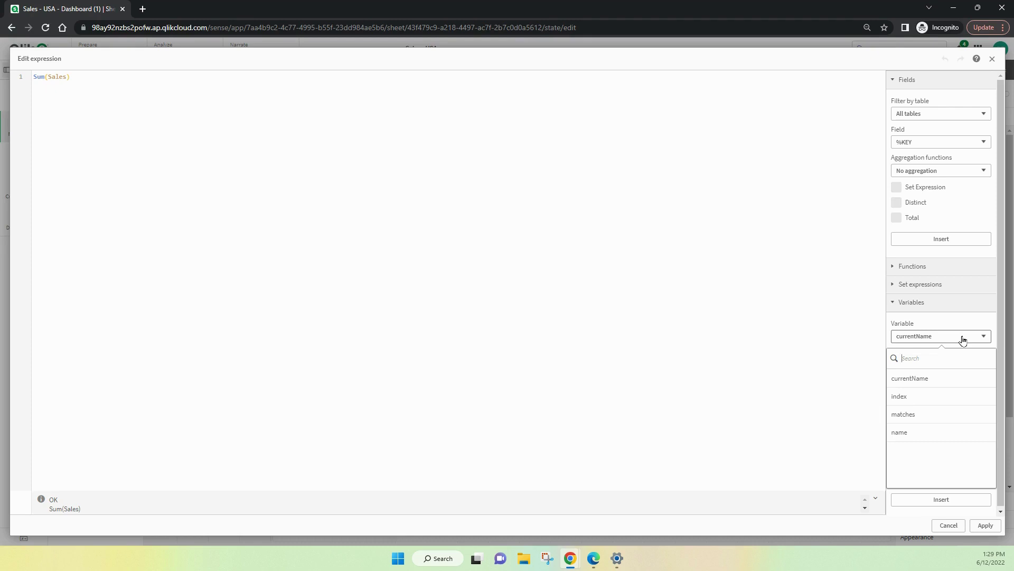
click(984, 526)
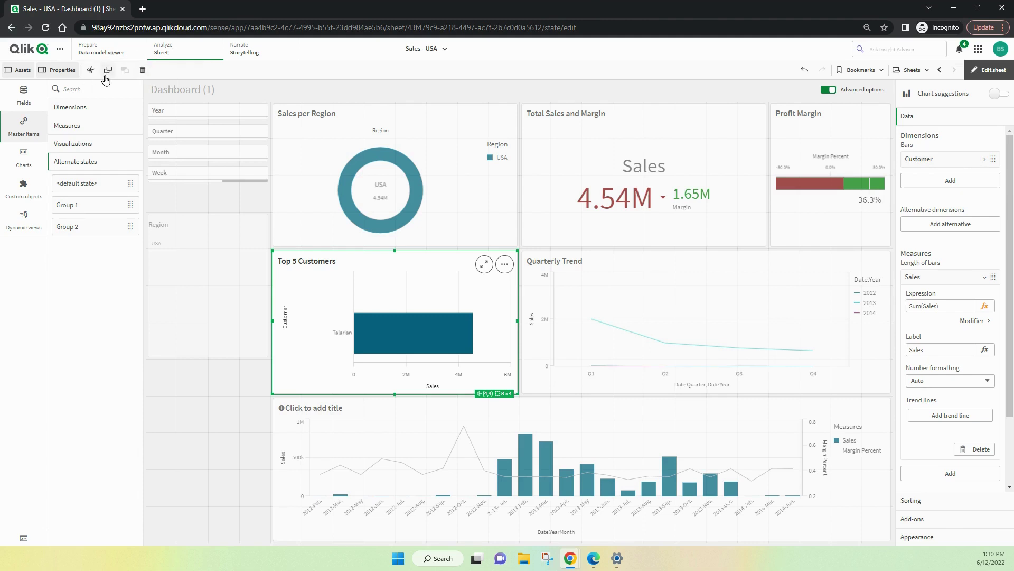
click(997, 74)
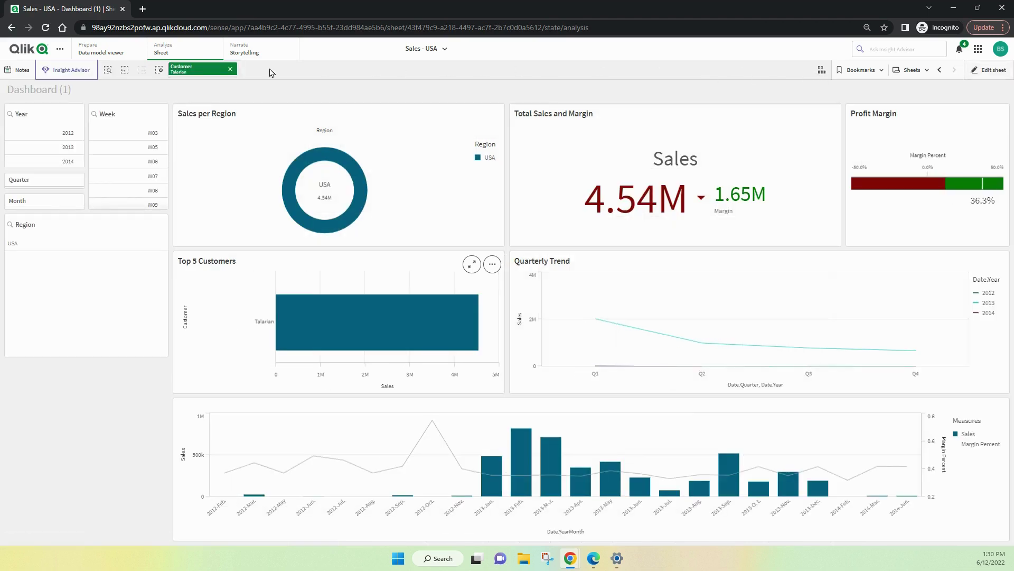
click(439, 52)
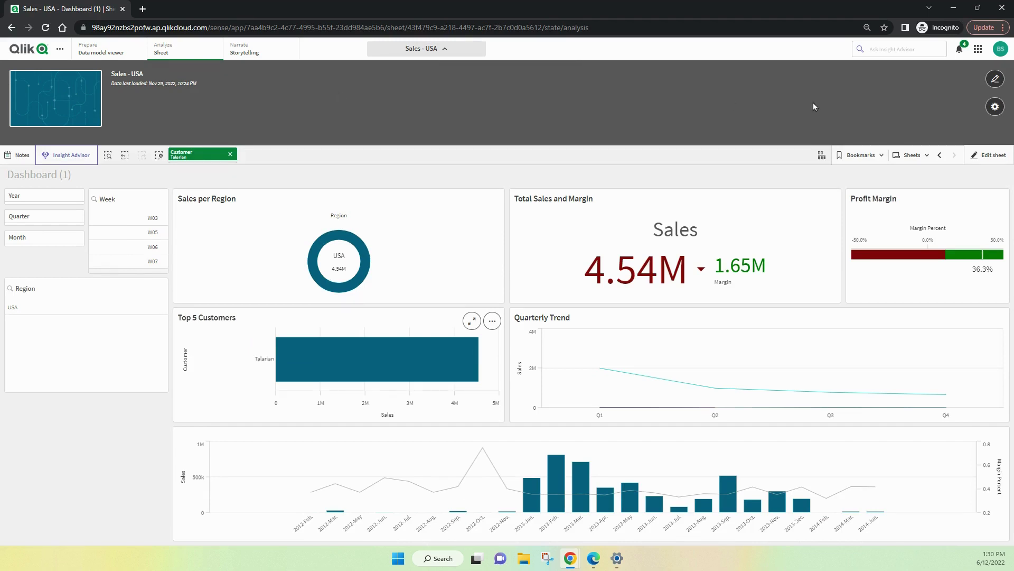
Step: Make the app title editable, then open and close the empty thumbnail Media library
click(996, 79)
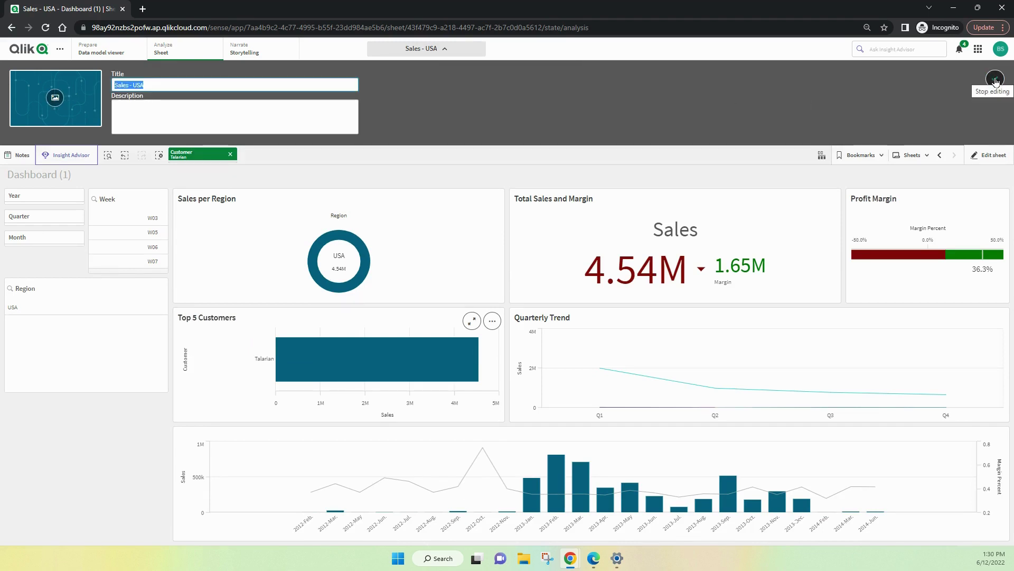
click(55, 98)
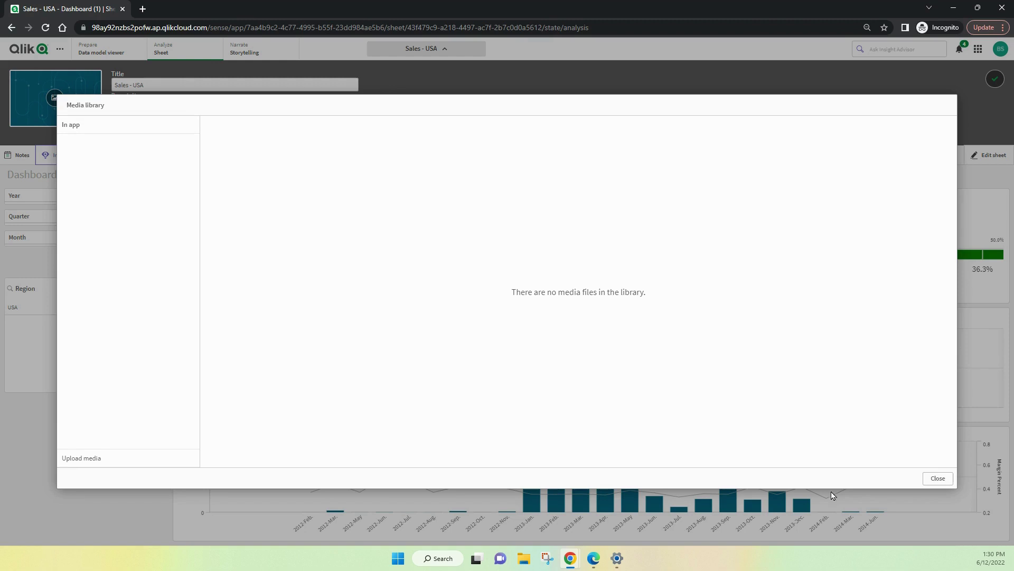
click(937, 481)
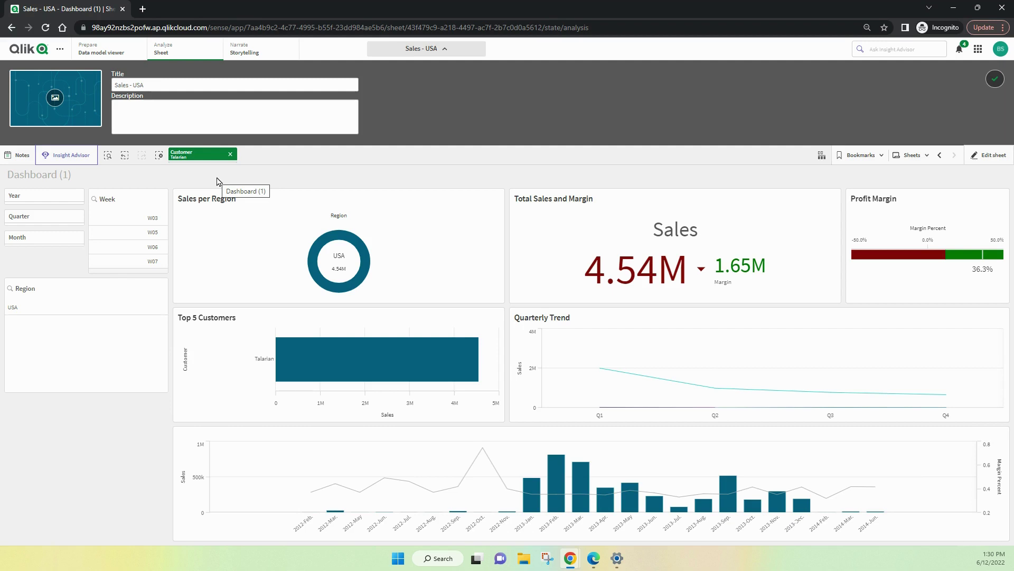
Step: Publish the personal Dashboard (1) sheet to the community
click(909, 155)
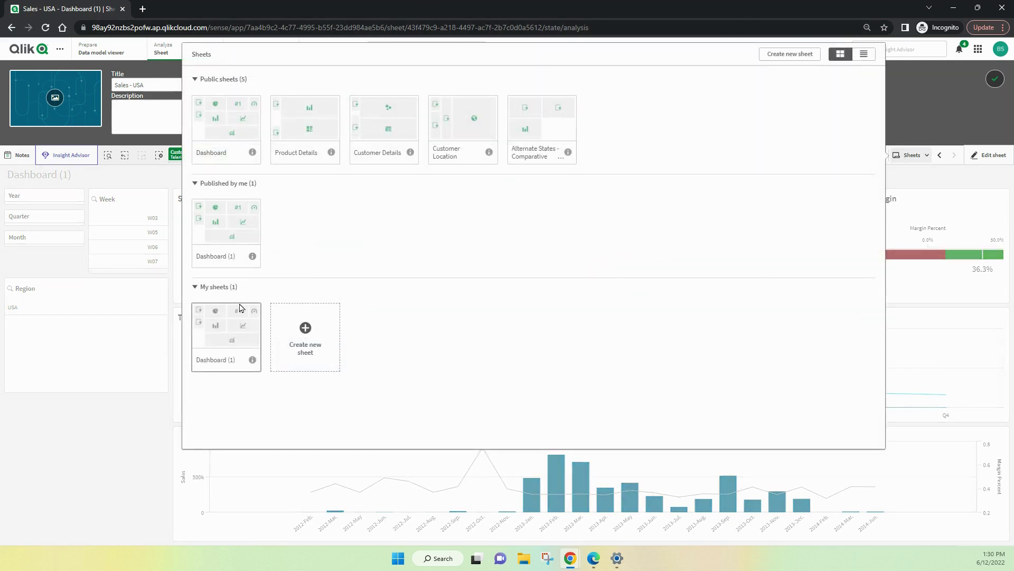
right_click(220, 328)
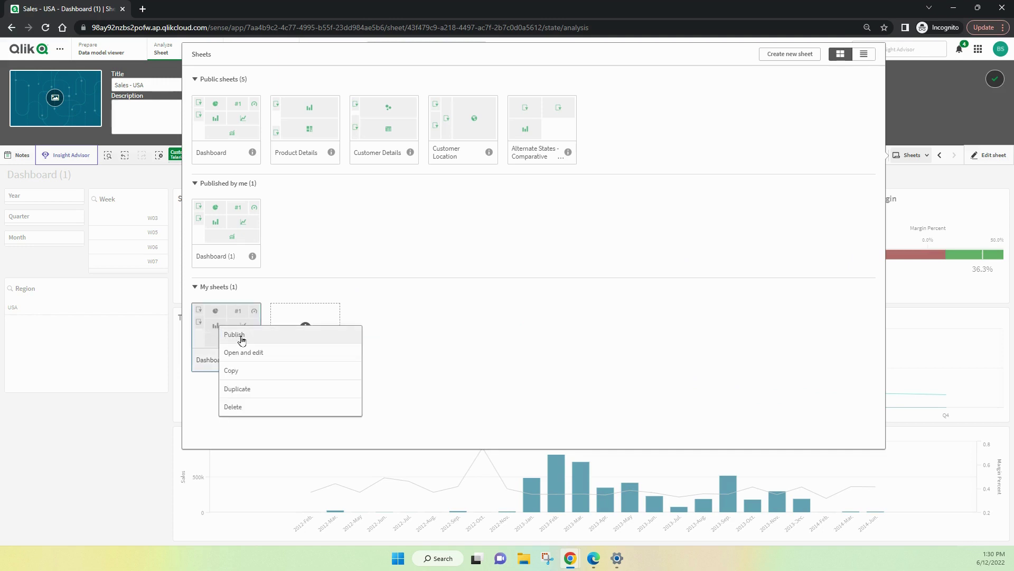
click(242, 336)
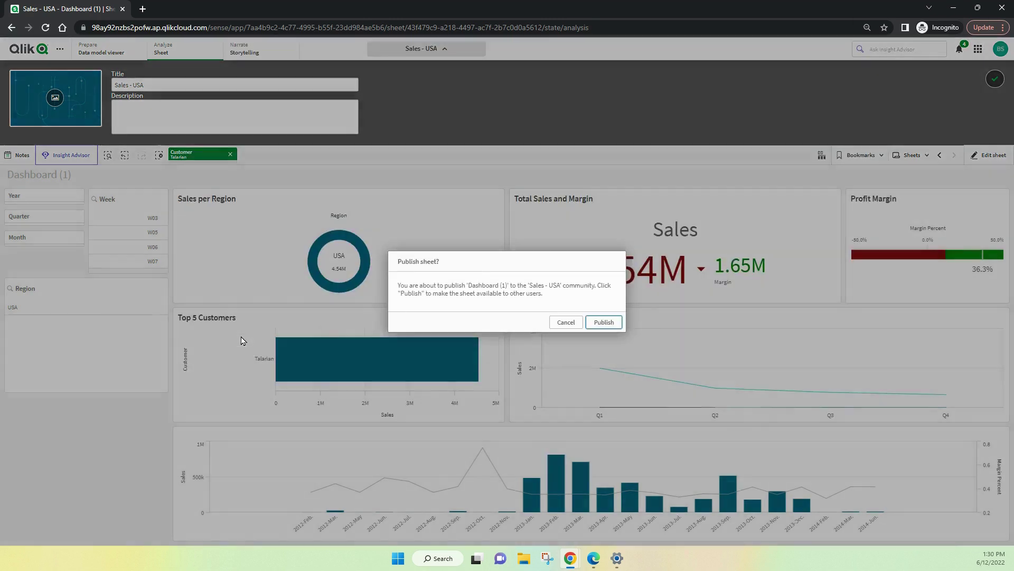
click(603, 323)
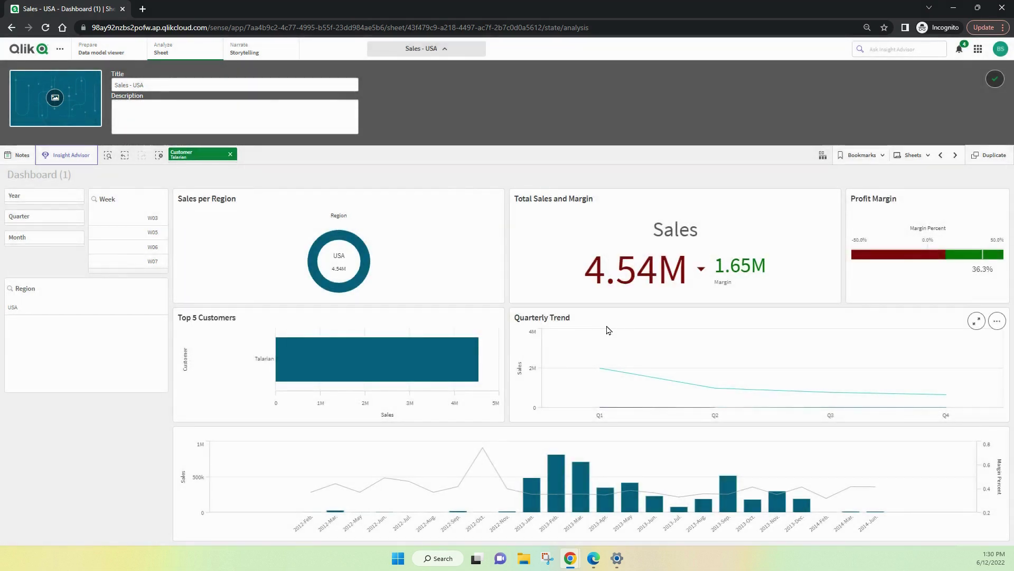
Step: Unpublish the extra published Dashboard (1) copy so it returns to personal sheets
click(910, 156)
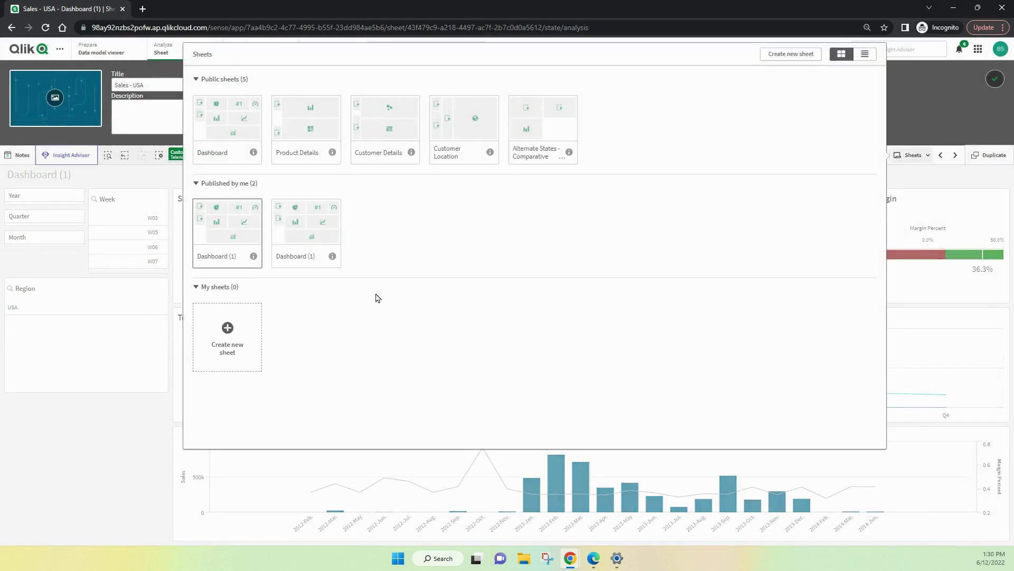
right_click(289, 226)
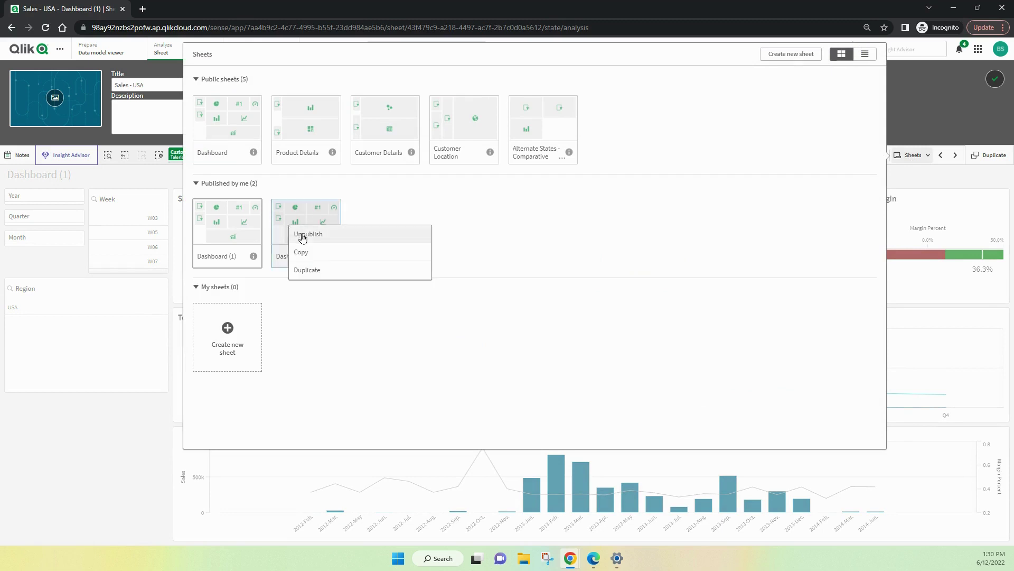
click(303, 235)
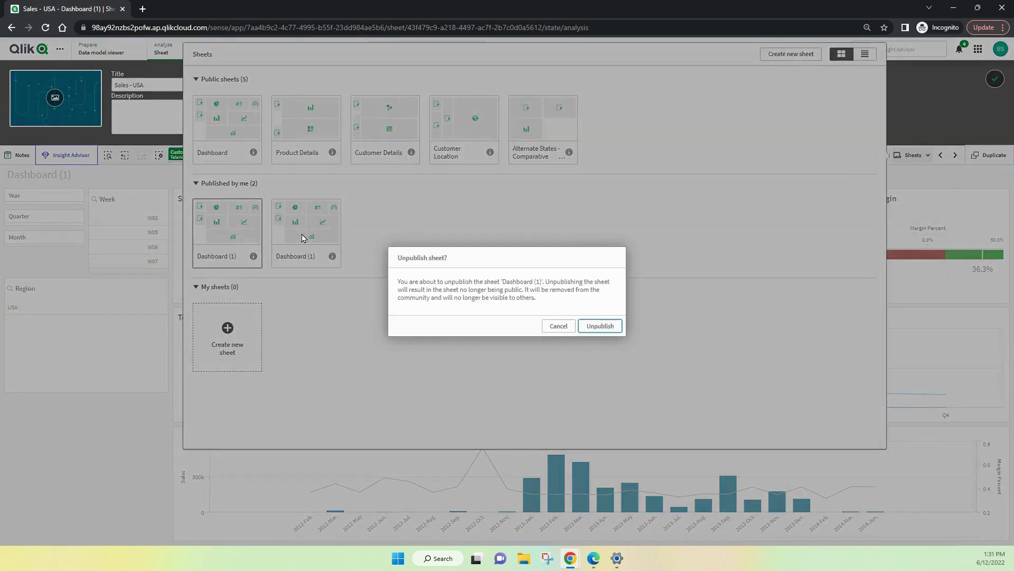
click(608, 327)
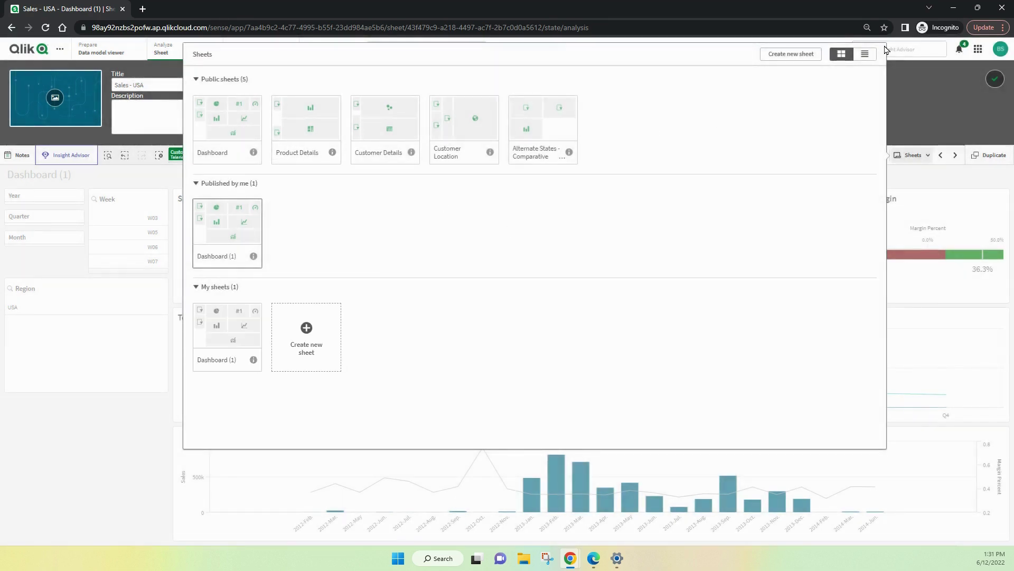
click(940, 87)
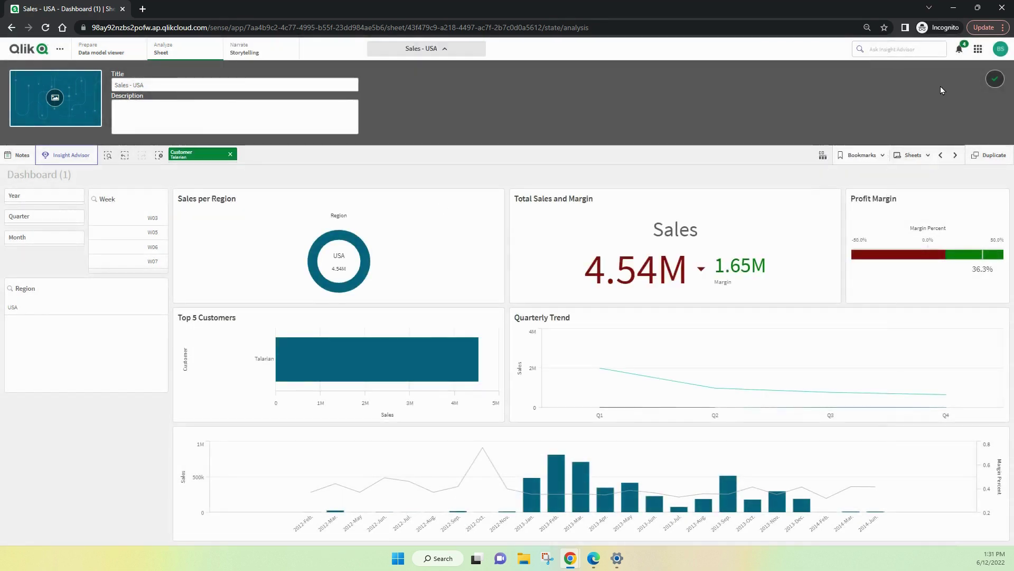
Step: Create a bookmark titled 'Bookmark Demo' that also saves layout and variable state
click(851, 155)
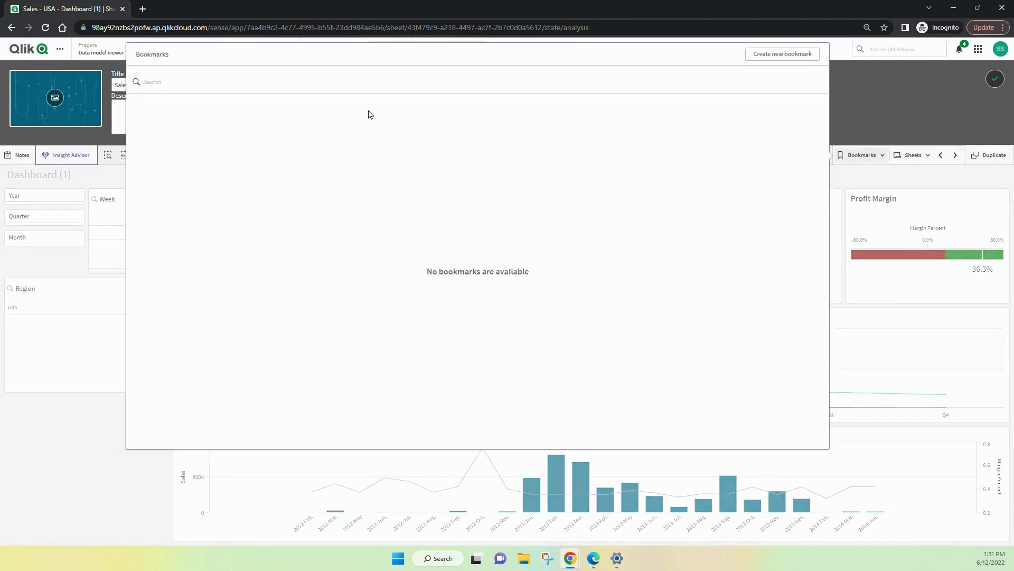
click(785, 58)
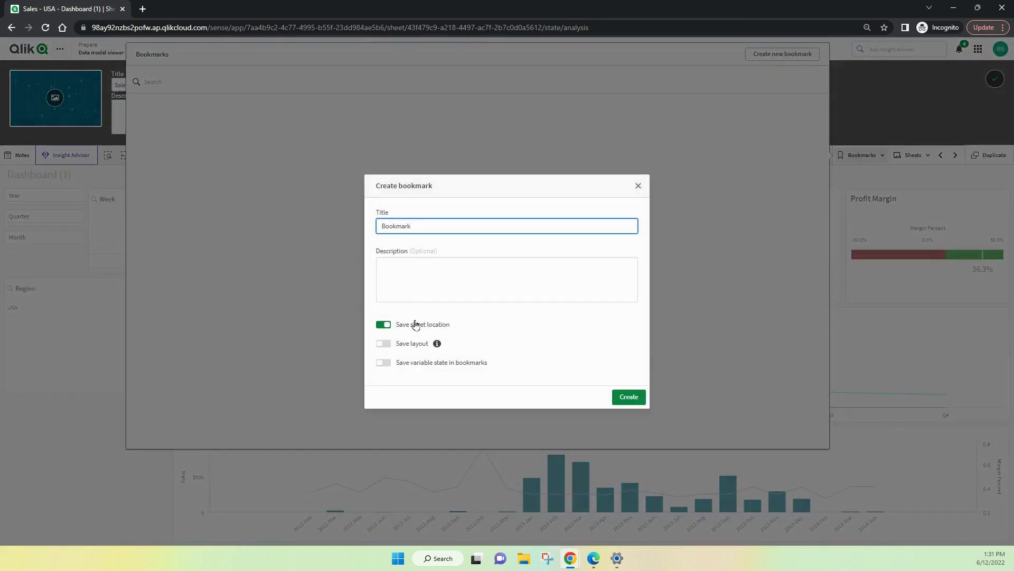
click(386, 345)
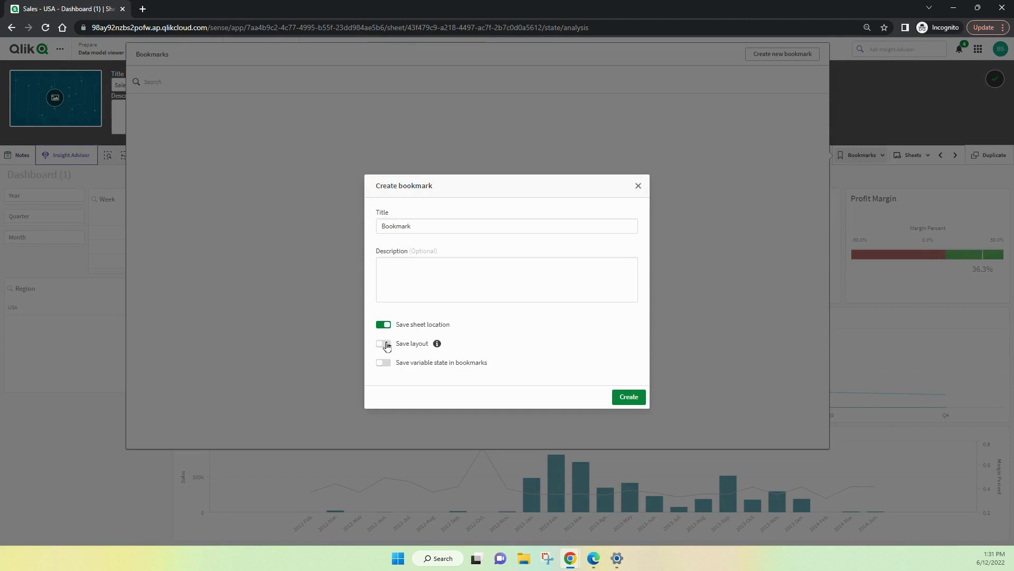
click(384, 362)
click(426, 221)
double_click(408, 228)
click(435, 222)
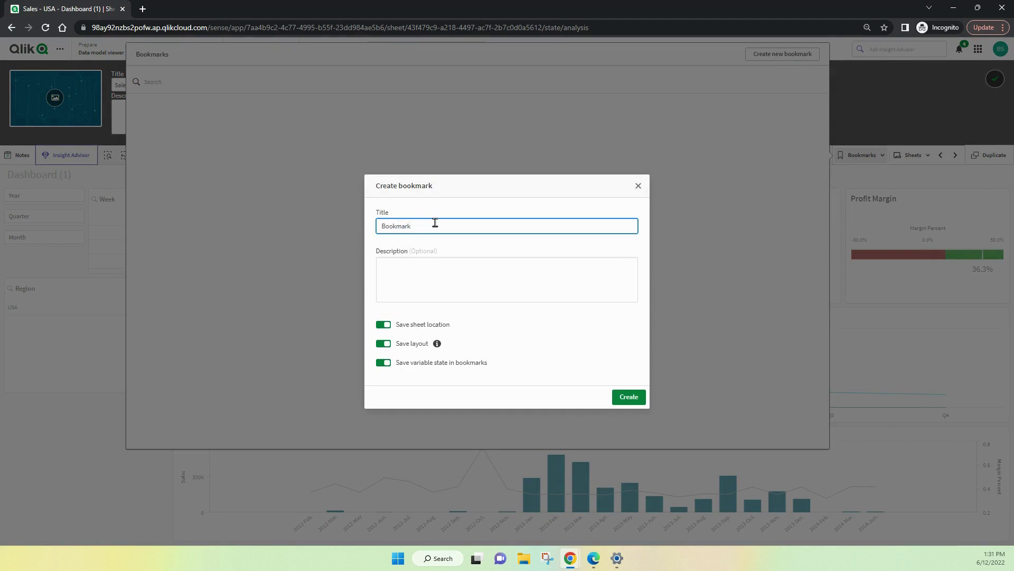
text(Demo)
click(618, 400)
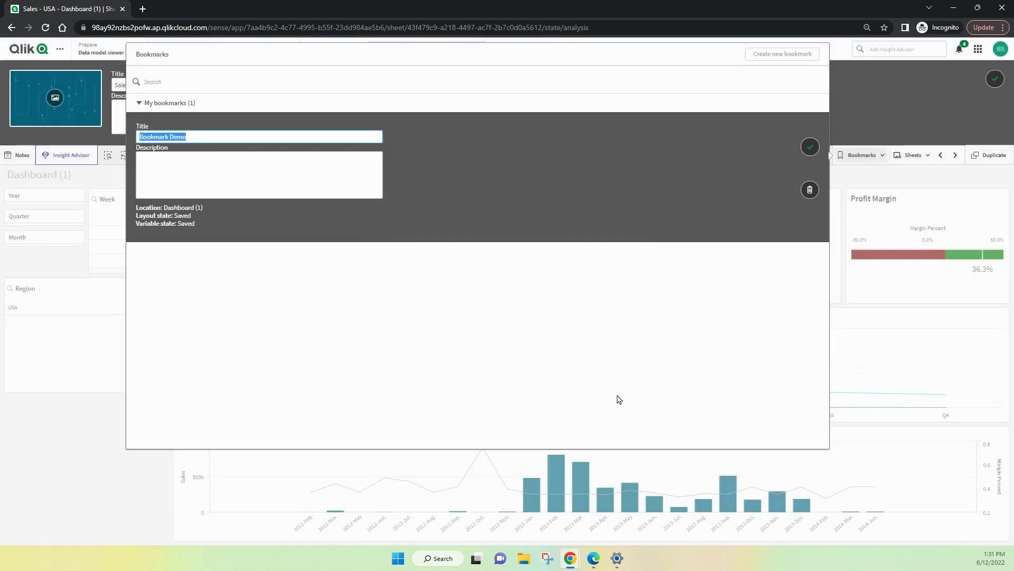
click(811, 147)
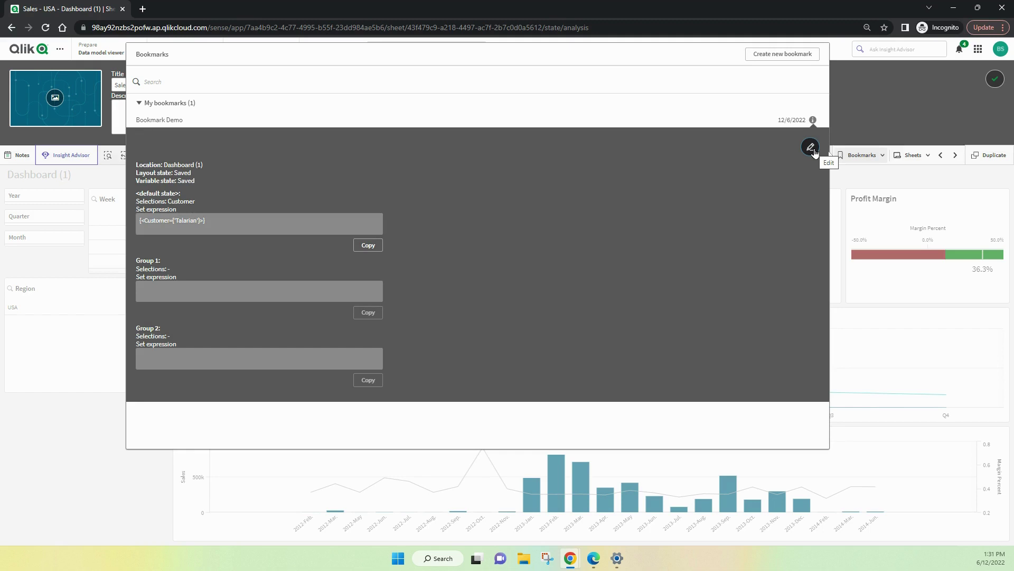
Step: Publish Bookmark Demo to the Sales - USA community
click(163, 104)
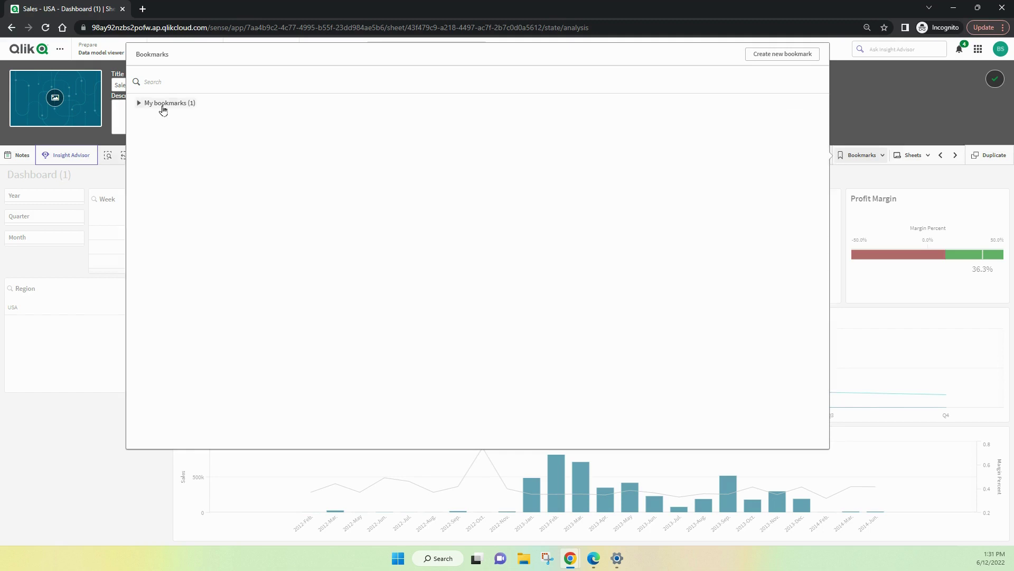
click(163, 103)
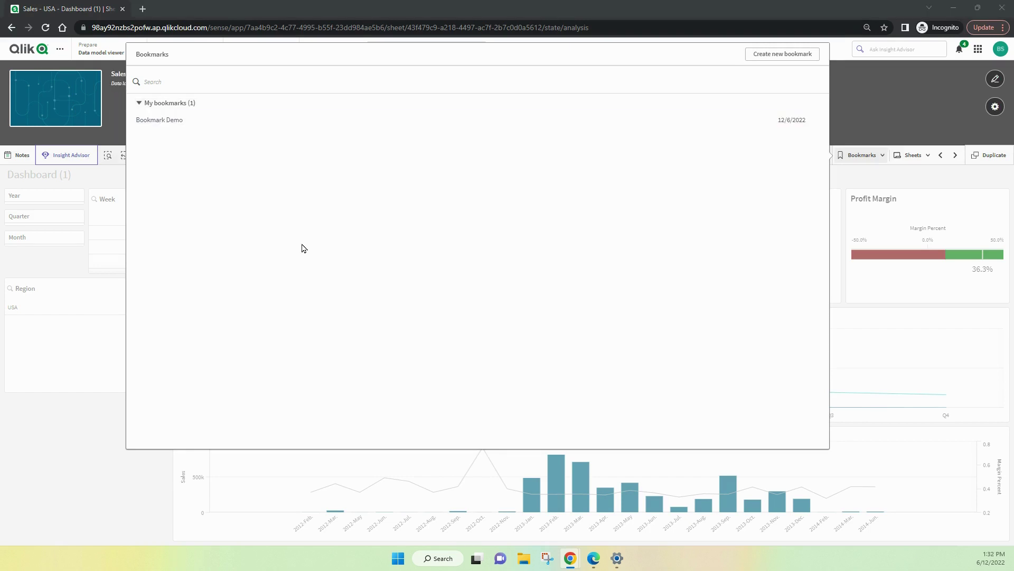
right_click(373, 122)
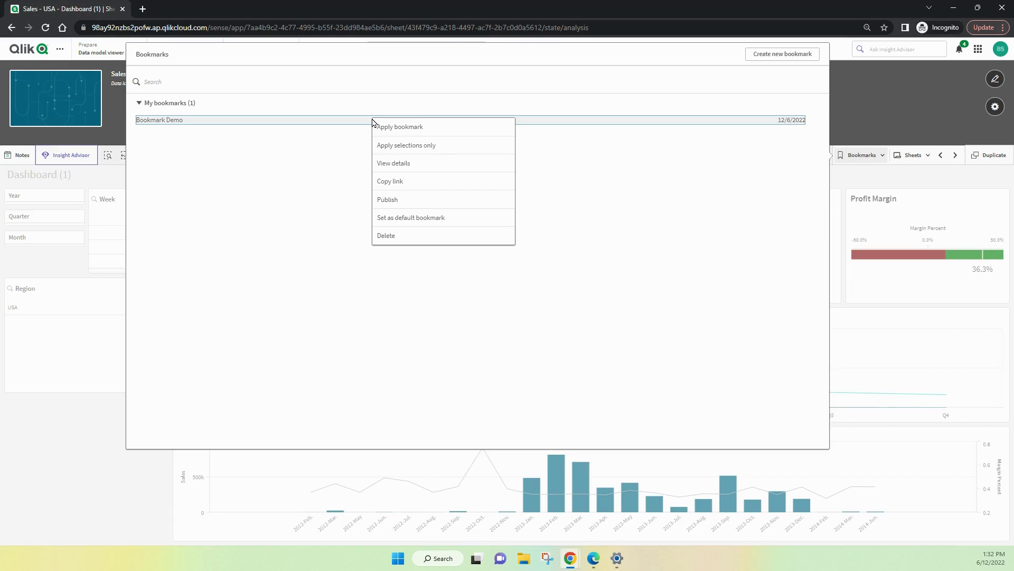
click(389, 200)
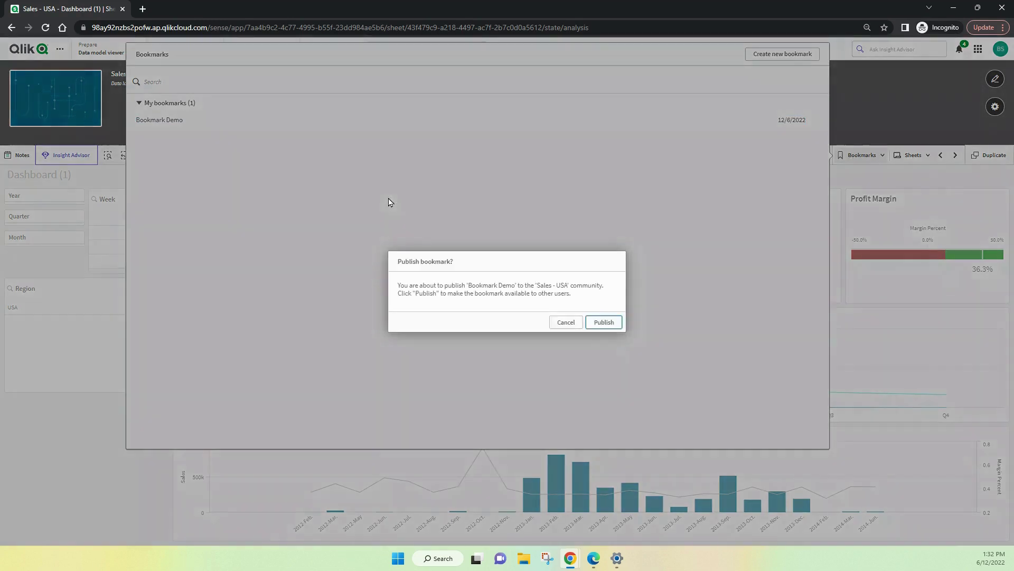
click(603, 323)
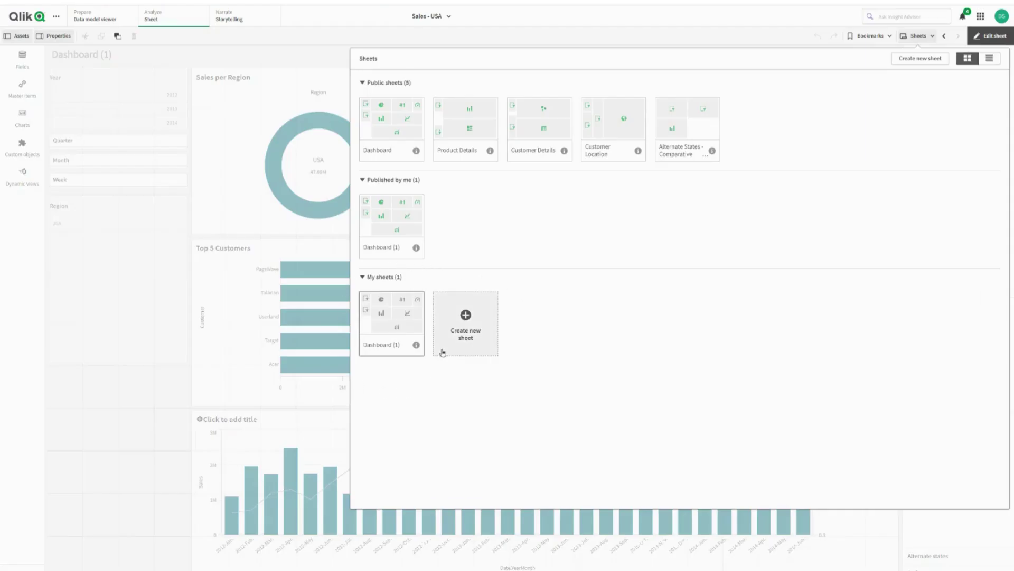
Step: Open the Dashboard (1) sheet, toggle sheet editing off and back on, and view the app variables
click(393, 326)
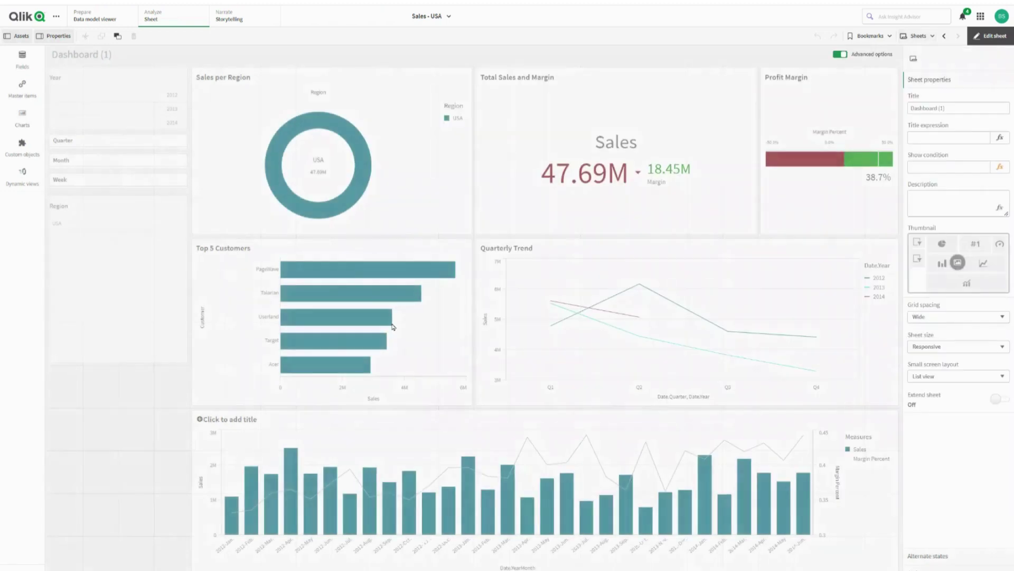
click(994, 39)
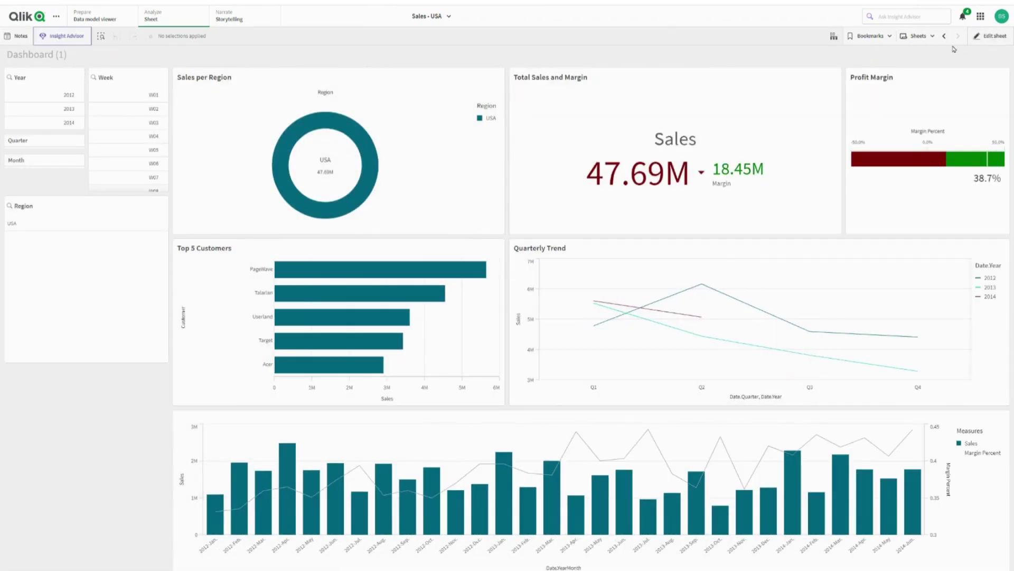
click(992, 36)
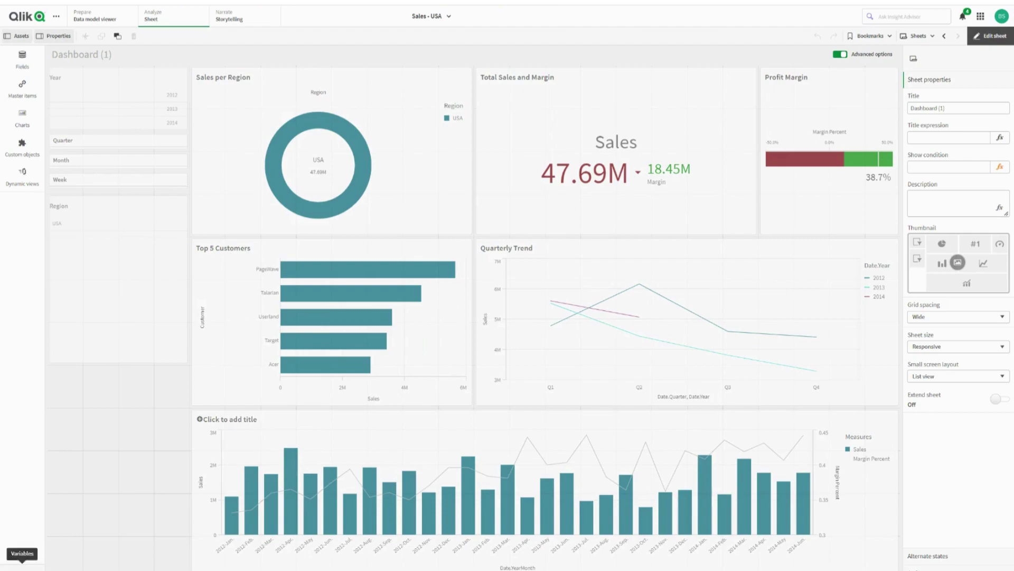
click(22, 565)
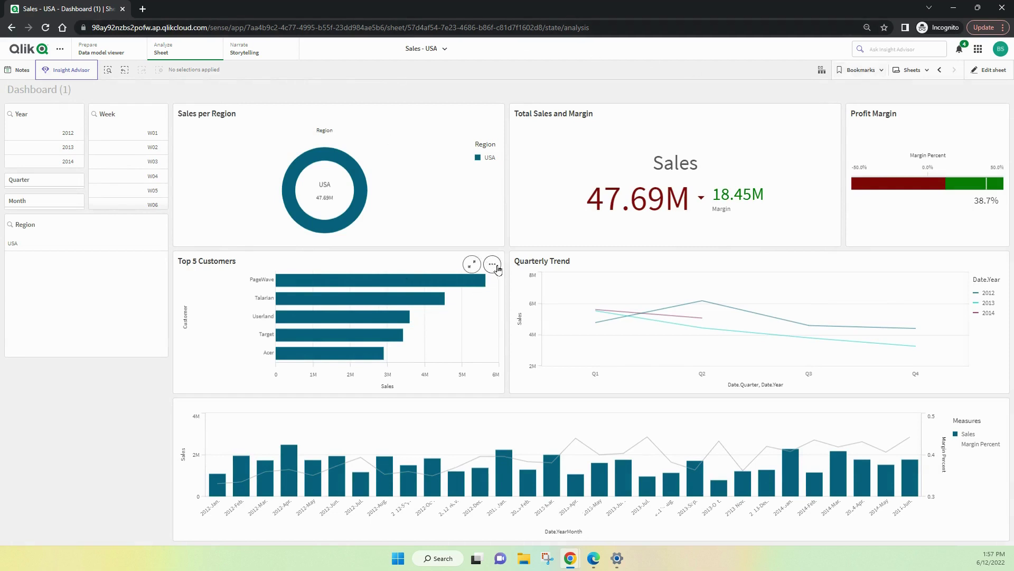
Step: Preview the Top 5 Customers chart's storytelling snapshot options, then filter to Acer and clear it
click(493, 264)
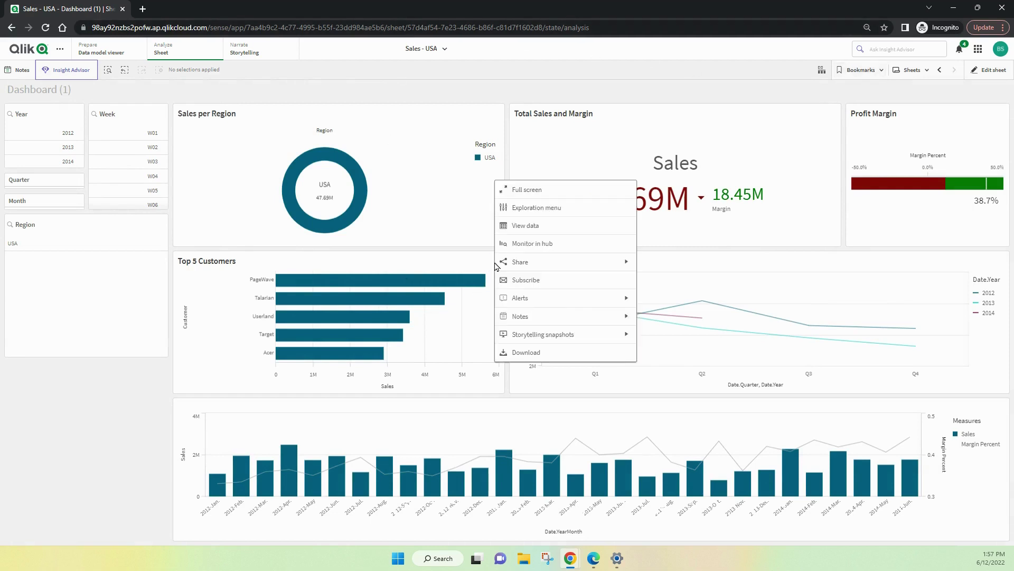
click(549, 335)
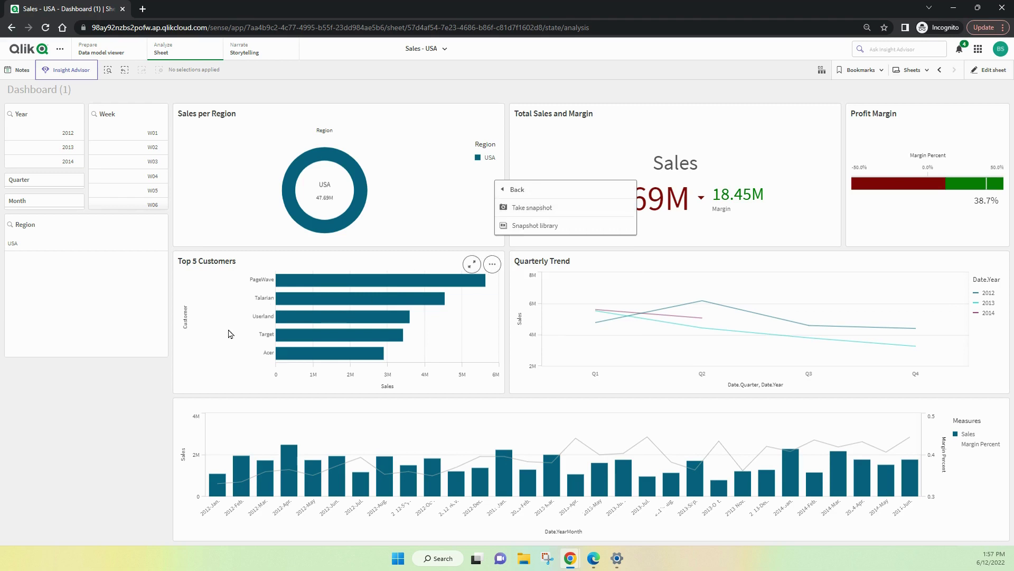
click(212, 354)
click(296, 352)
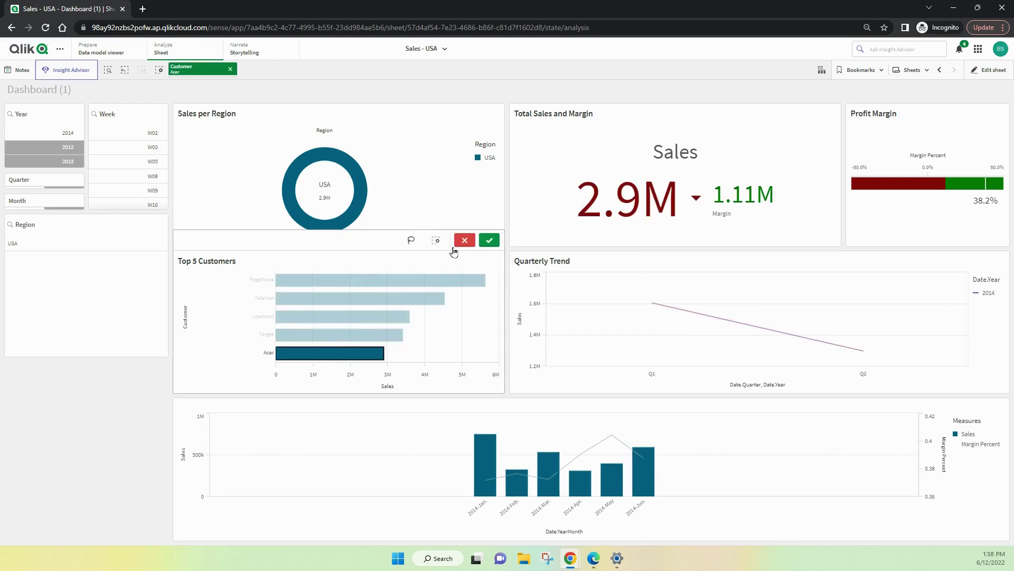
click(464, 241)
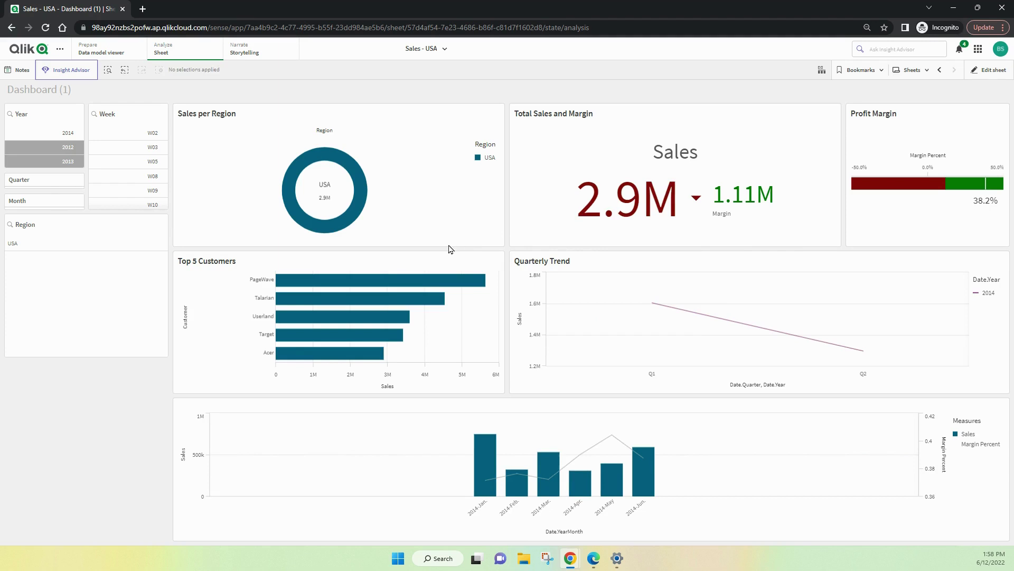
Step: Open Monitor in hub for the Top 5 Customers chart, dismiss it, and go to Insight Advisor
right_click(461, 304)
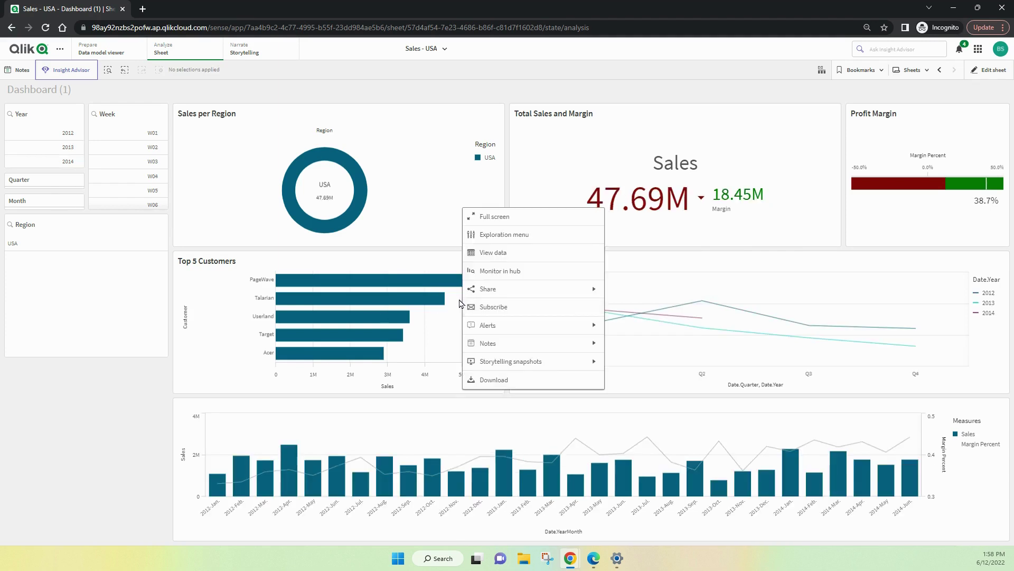
click(488, 271)
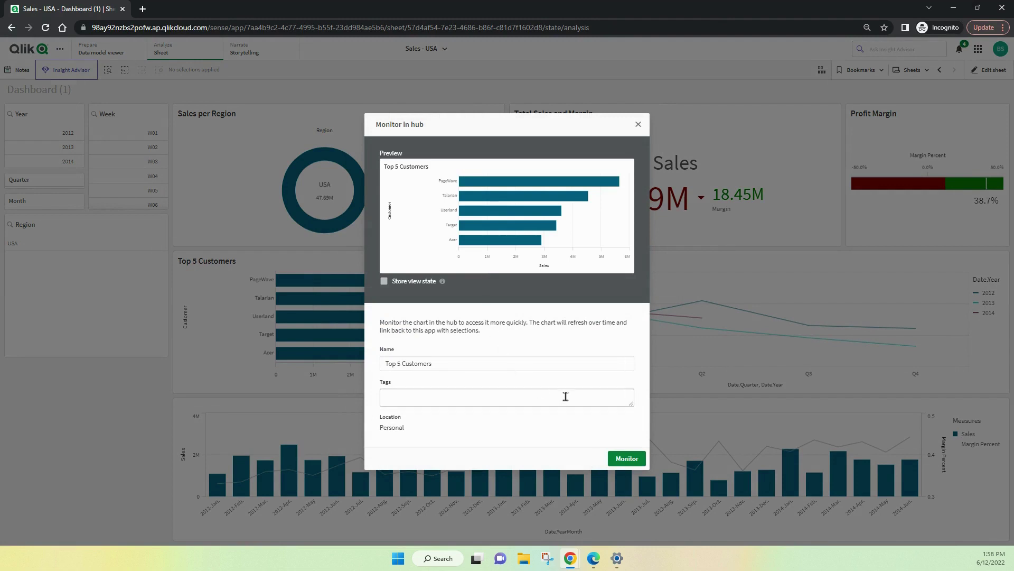
click(639, 125)
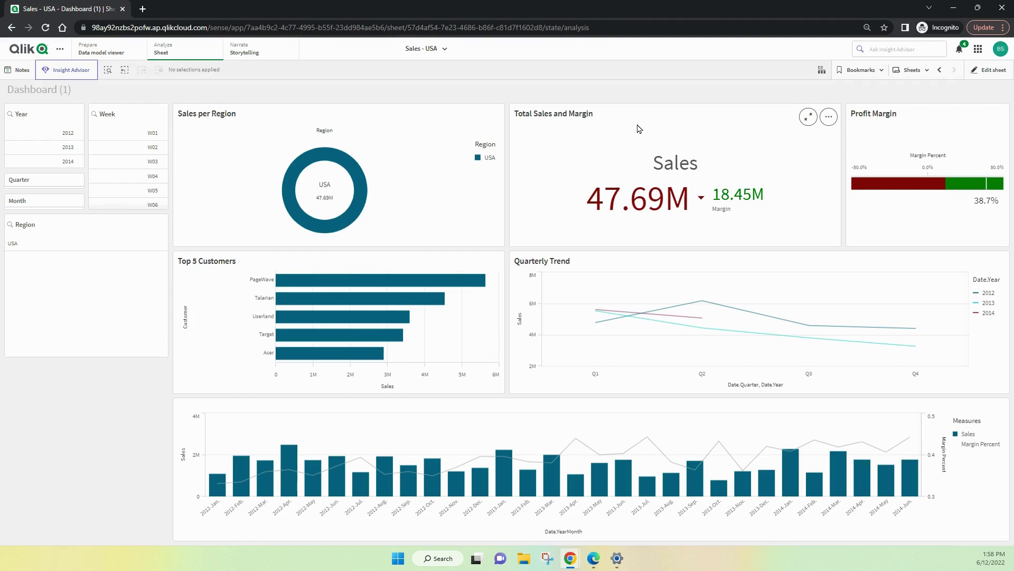
click(68, 74)
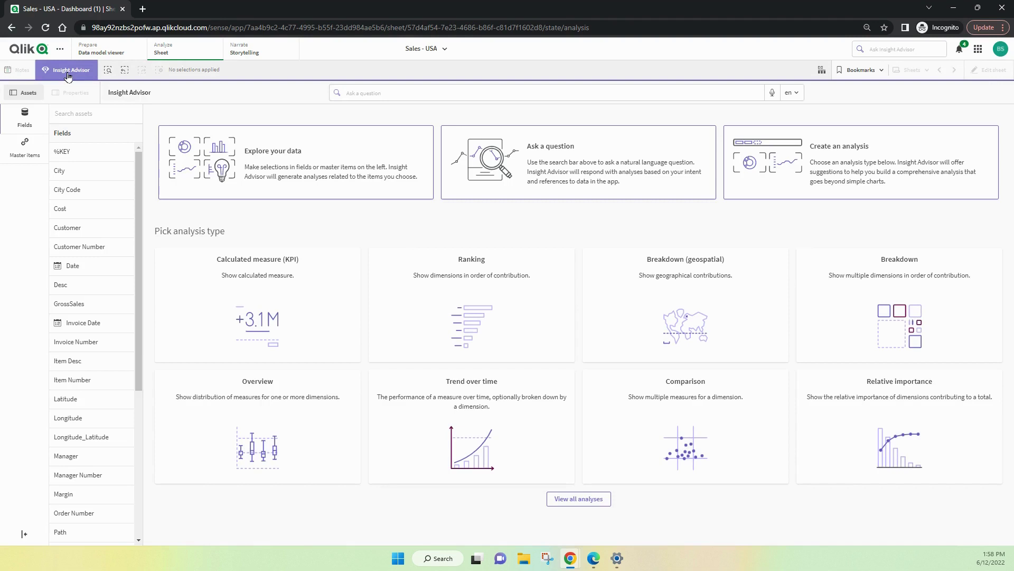
Step: Rerun the 'margin by city' question from search history and show the Master items list
click(83, 113)
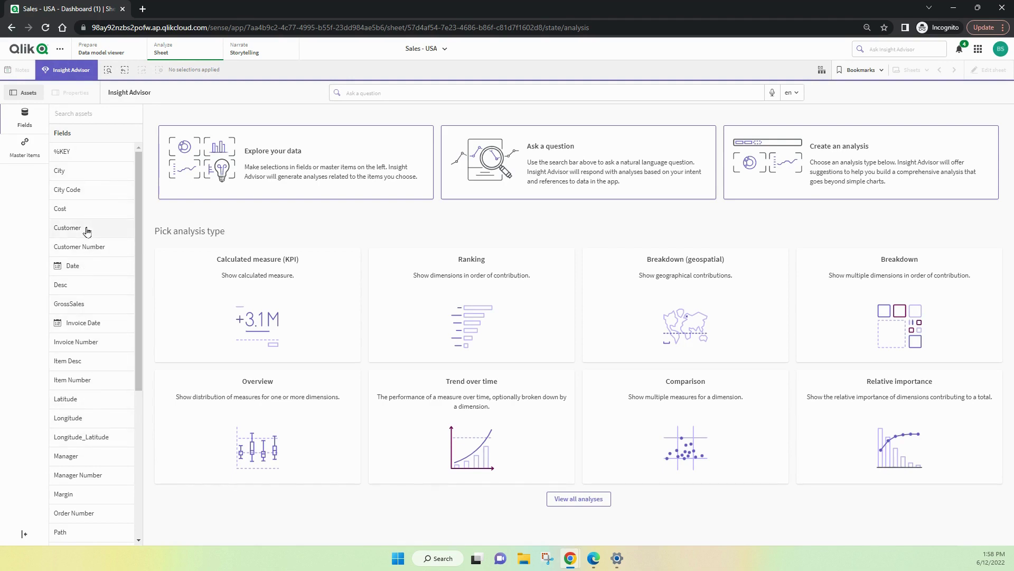
click(355, 93)
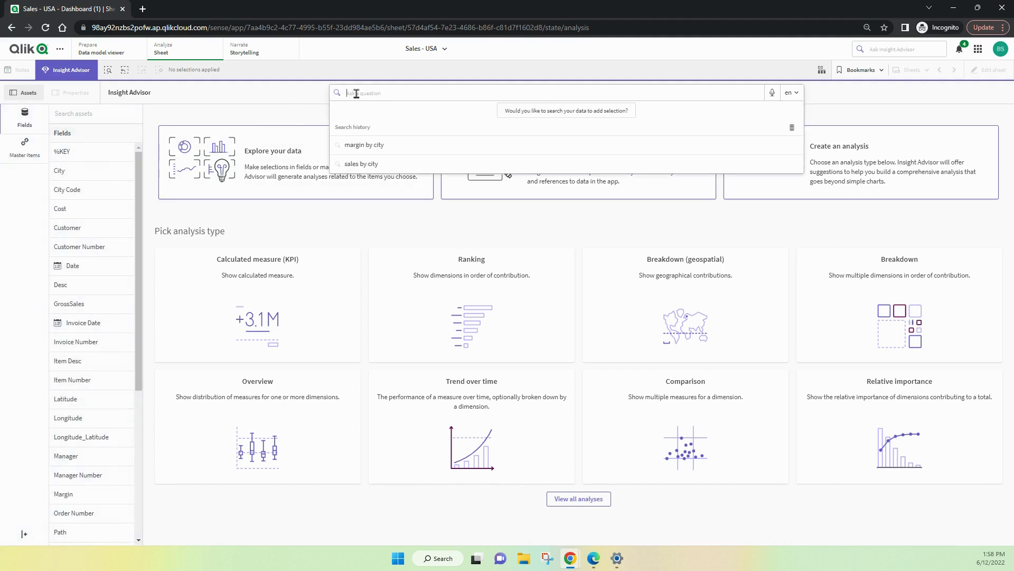
click(363, 147)
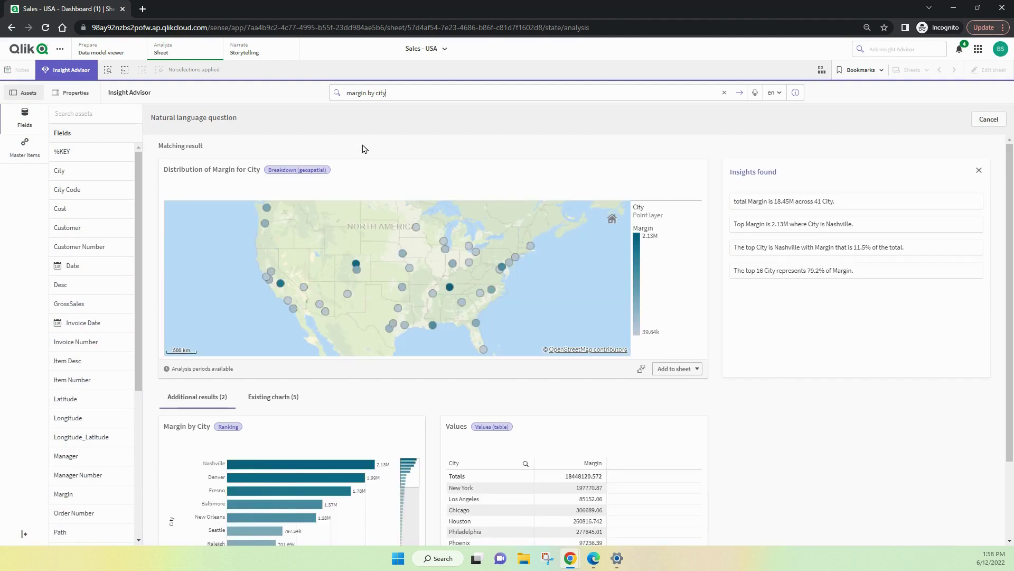
click(24, 151)
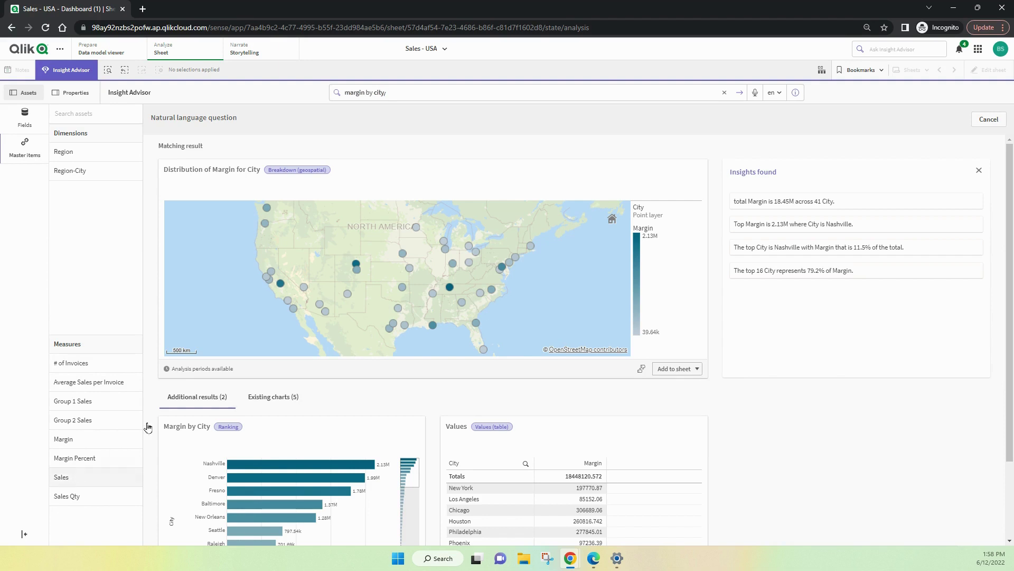
Step: Select the Sales measure and the Region-City dimension from Master items for auto-analysis
click(75, 481)
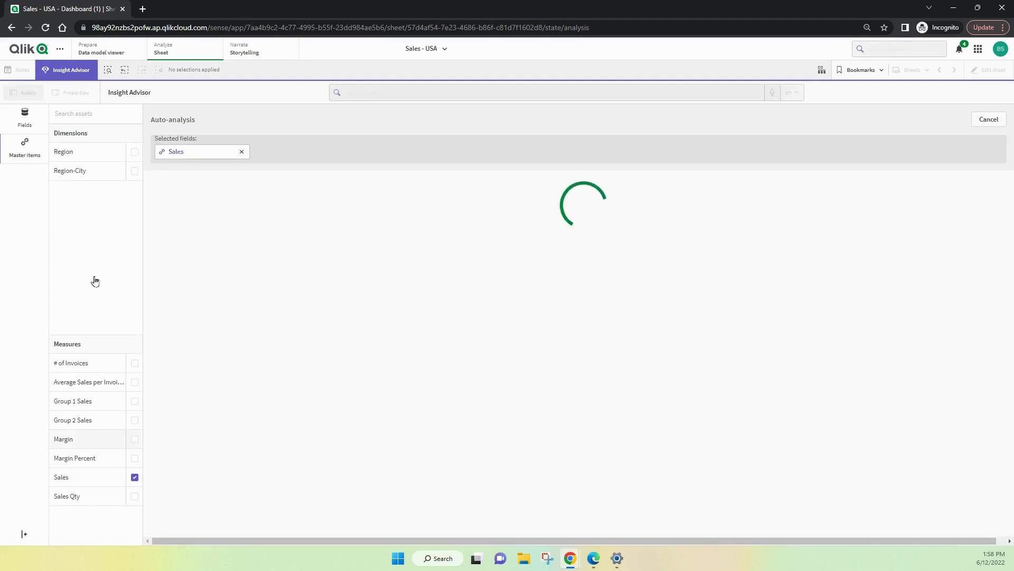
click(135, 172)
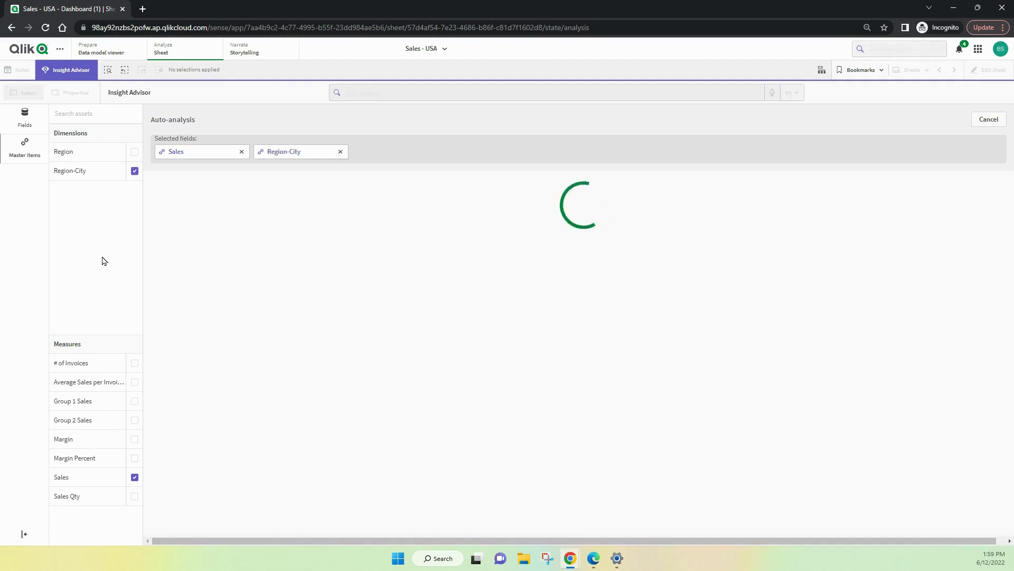